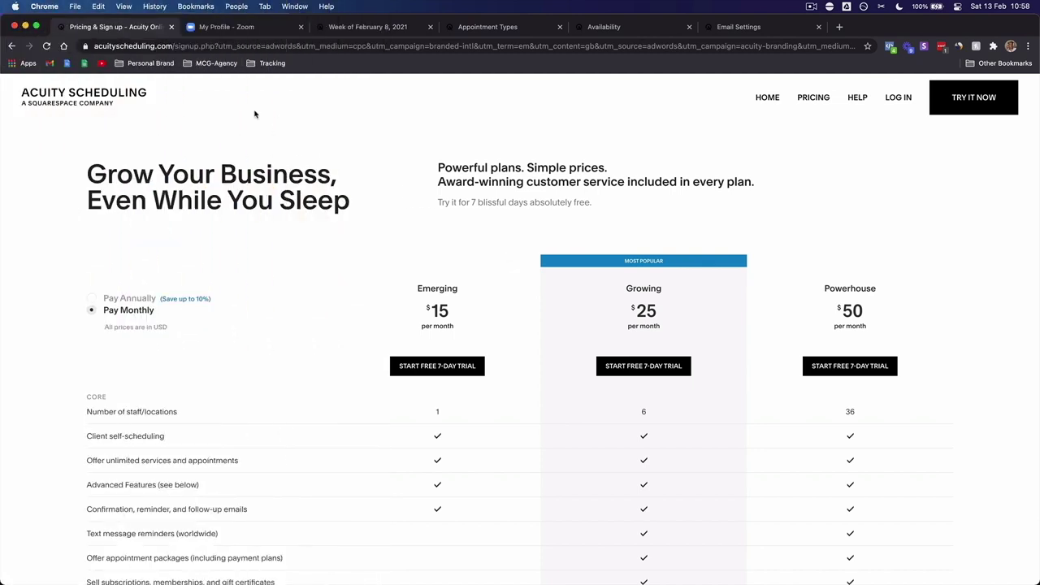
Examine the Acuity Scheduling pricing page's headline and the Emerging plan's monthly price.
left_click(134, 46)
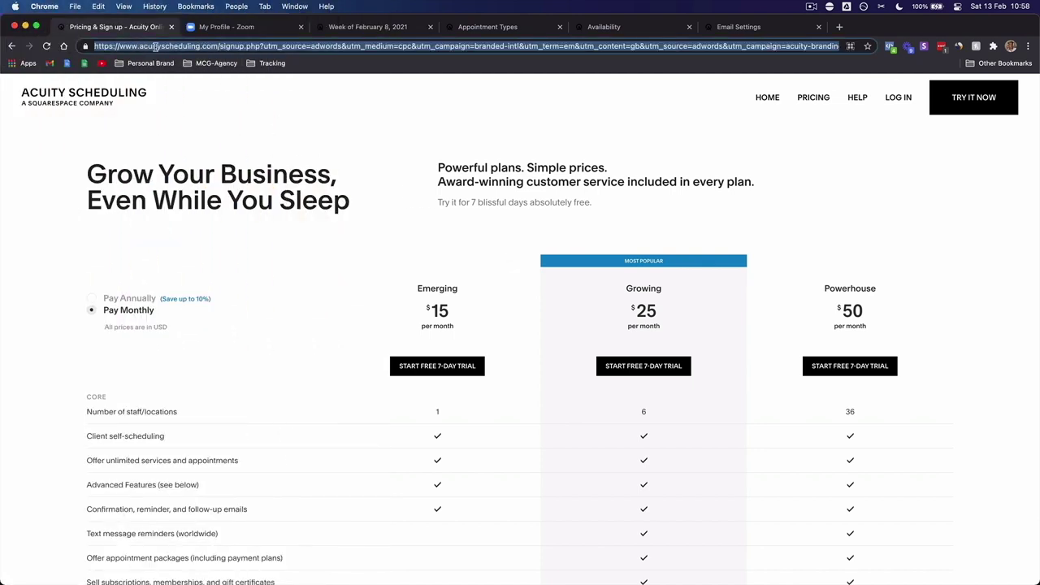
left_click(139, 132)
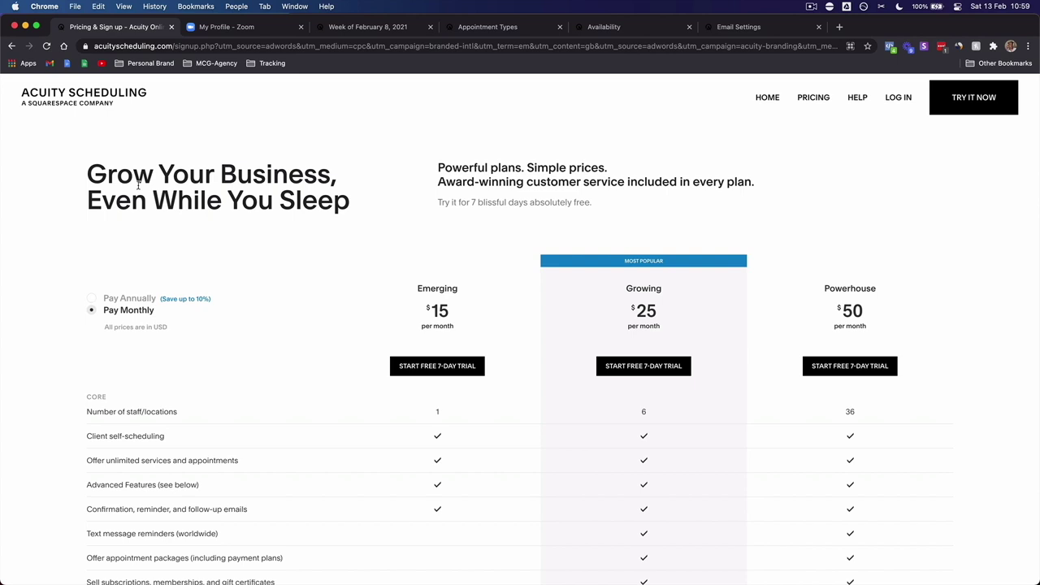
left_click_drag(88, 169, 343, 200)
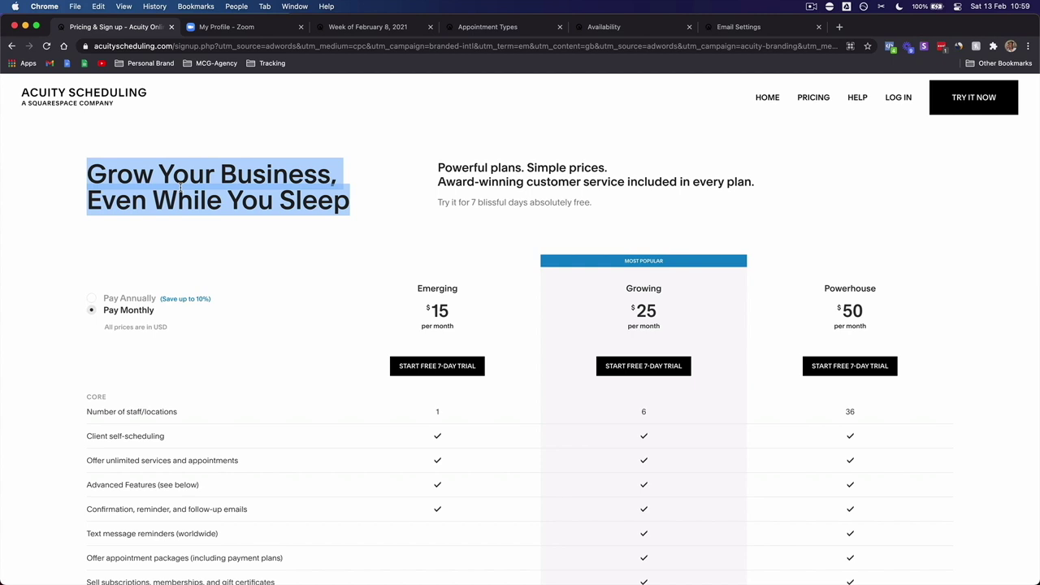
left_click(240, 210)
scroll(255, 220, "down", 3)
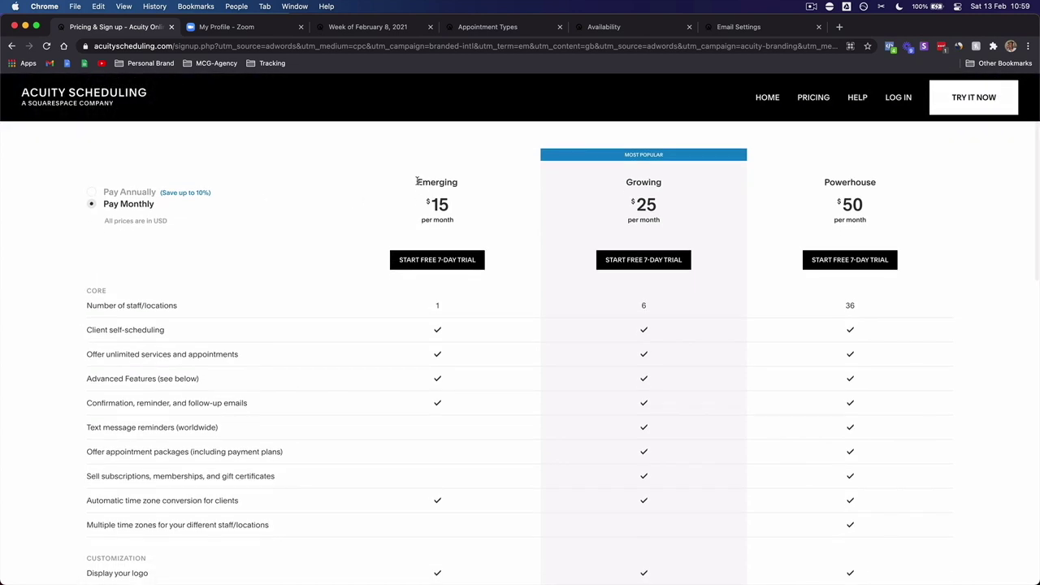
left_click_drag(416, 182, 460, 220)
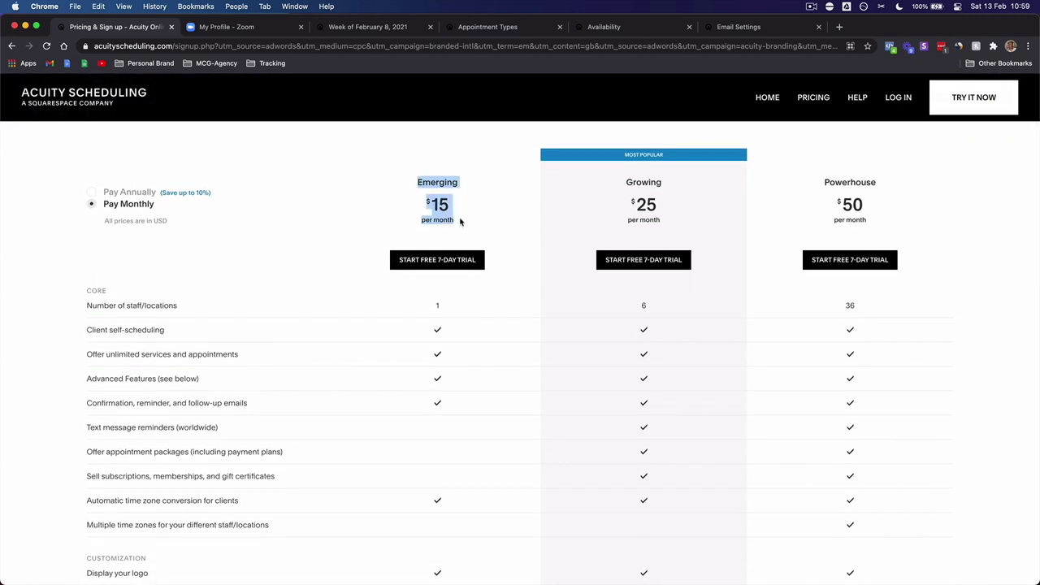
scroll(460, 218, "up", 1)
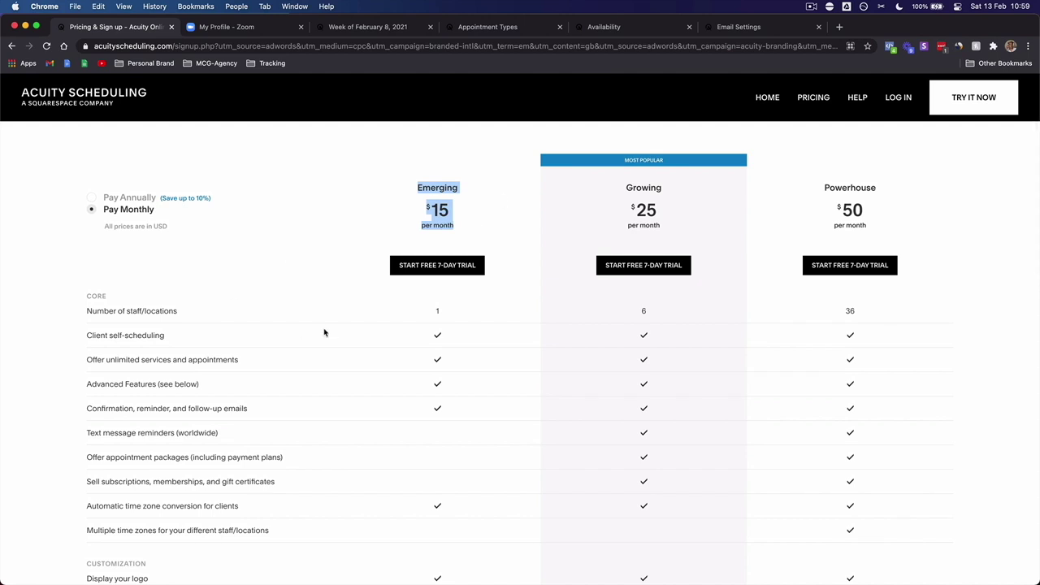
left_click(423, 187)
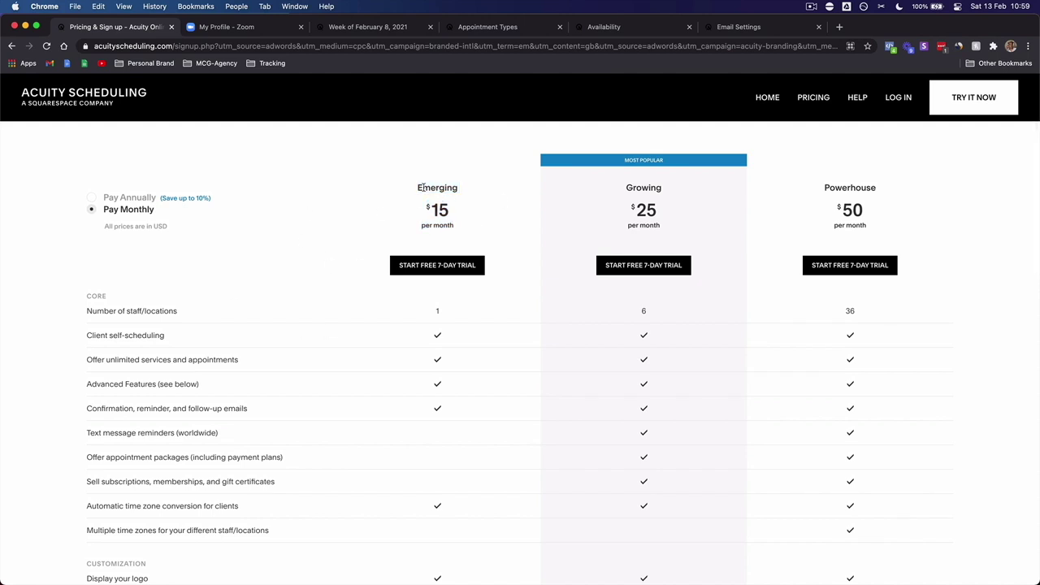
left_click_drag(418, 187, 464, 228)
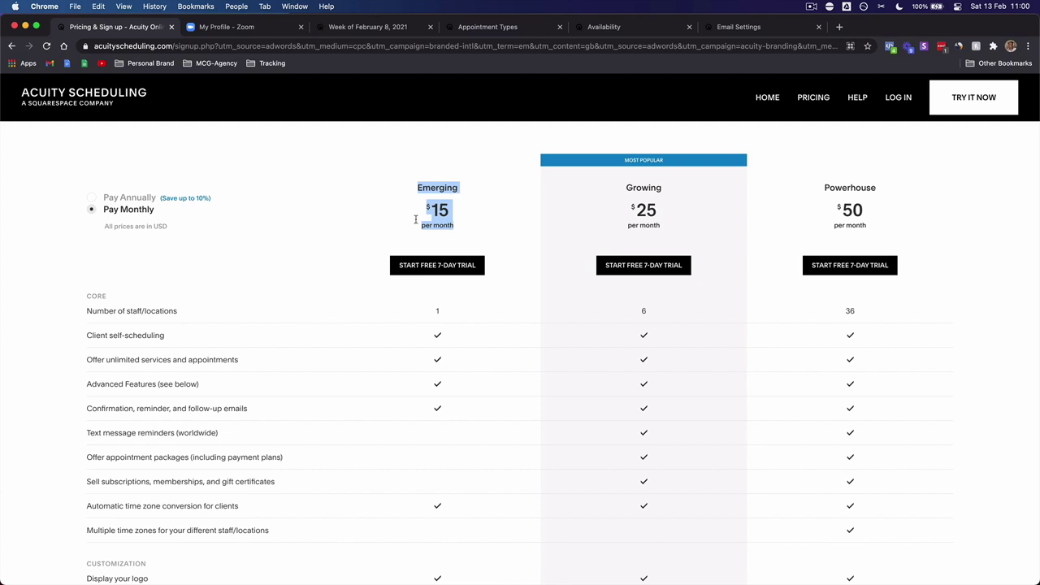
left_click_drag(423, 214, 460, 215)
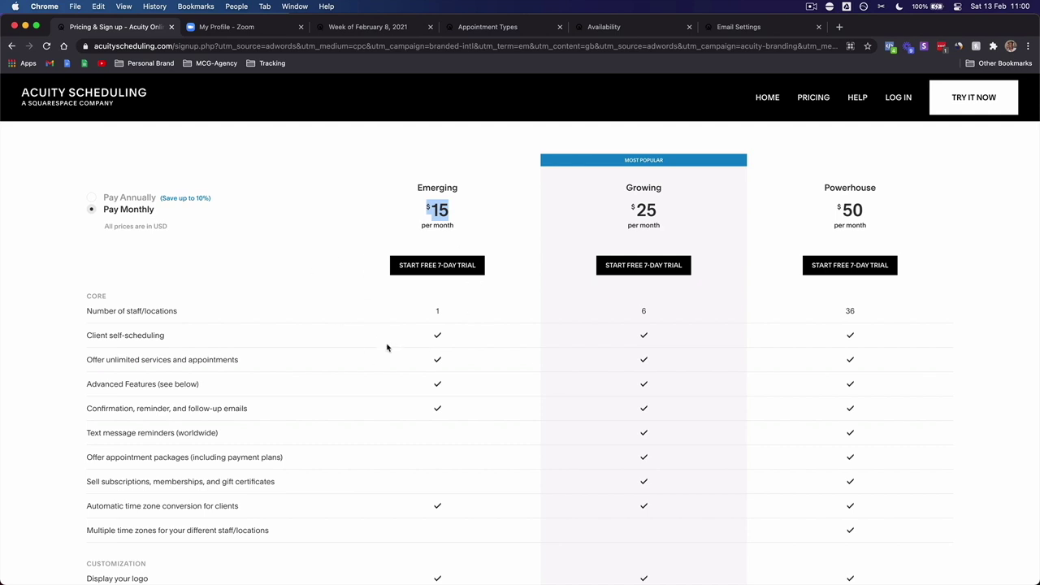
scroll(390, 349, "up", 3)
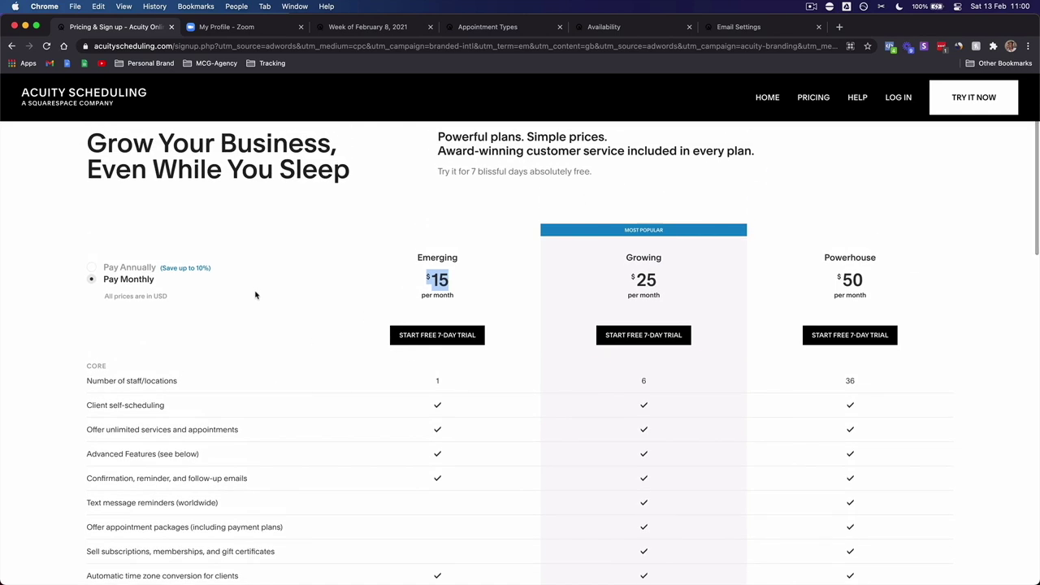
scroll(255, 295, "up", 1)
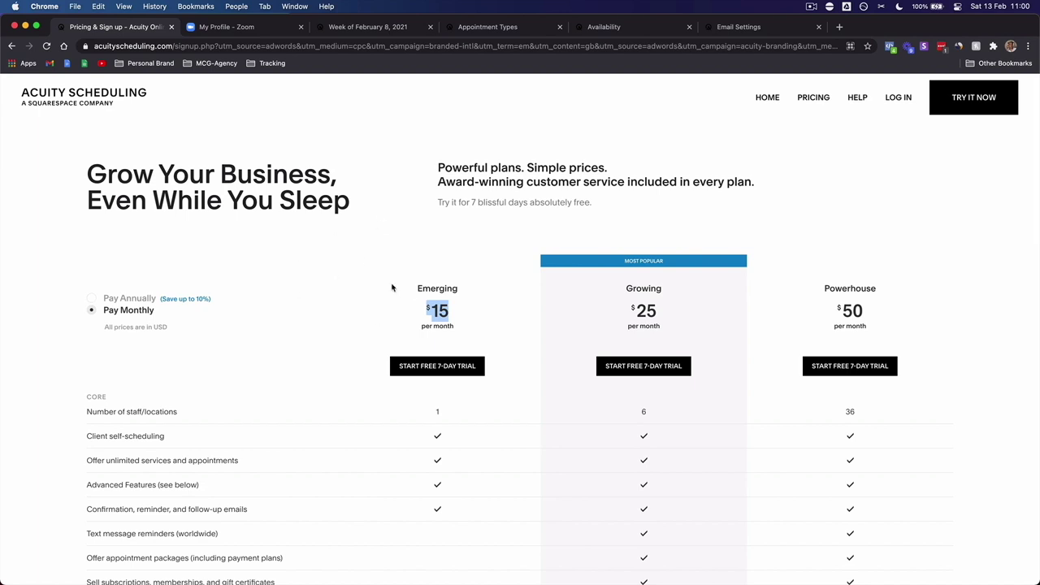
Check the upcoming calendar events in the desktop notification widgets and close the widgets again.
left_click(984, 7)
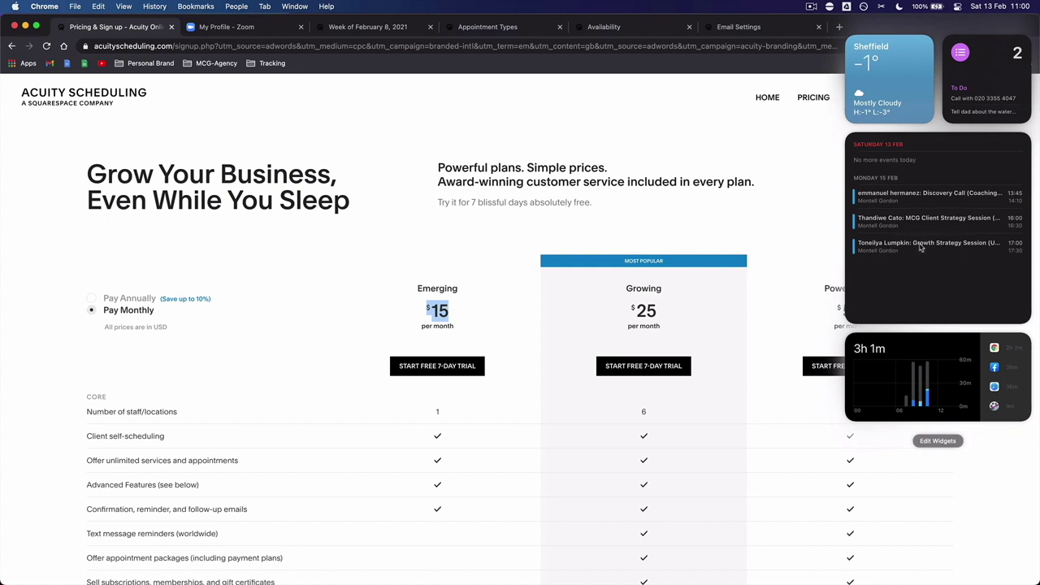
left_click(760, 201)
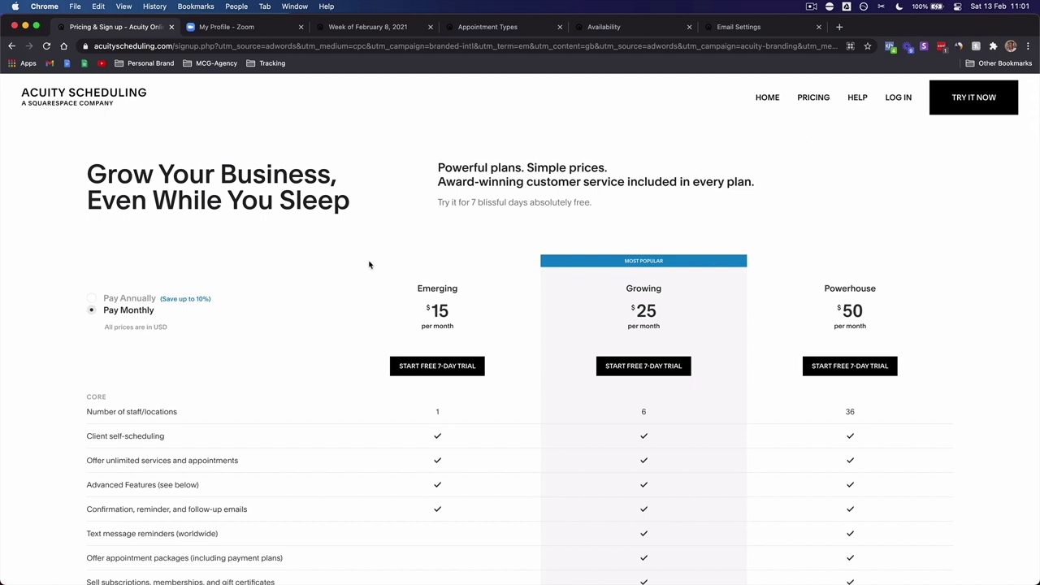
Examine the core plan features, focusing on the confirmation, reminder and follow-up emails entry.
scroll(363, 269, "up", 1)
scroll(363, 269, "down", 2)
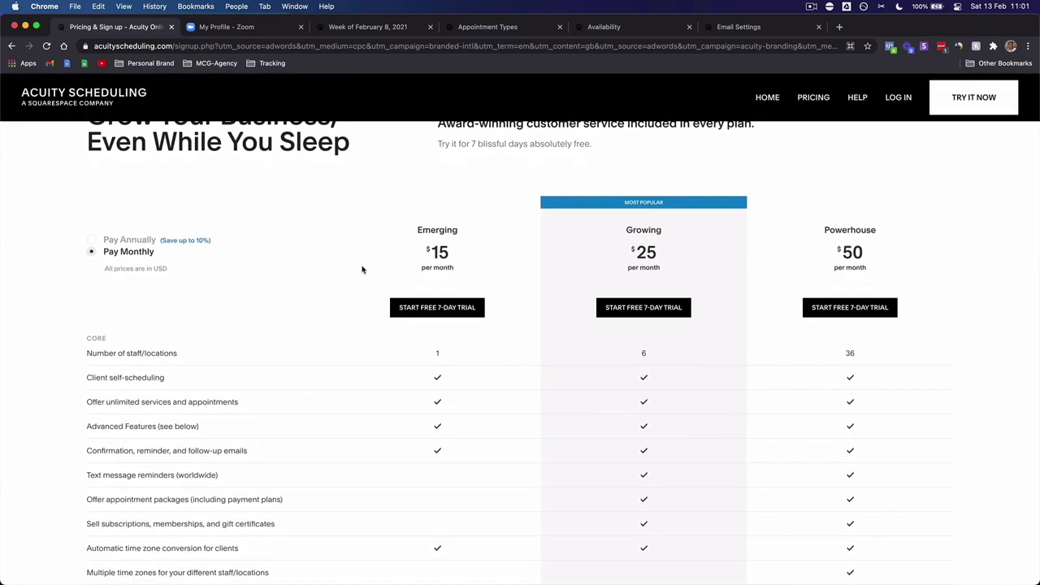
scroll(362, 269, "down", 1)
scroll(369, 221, "down", 3)
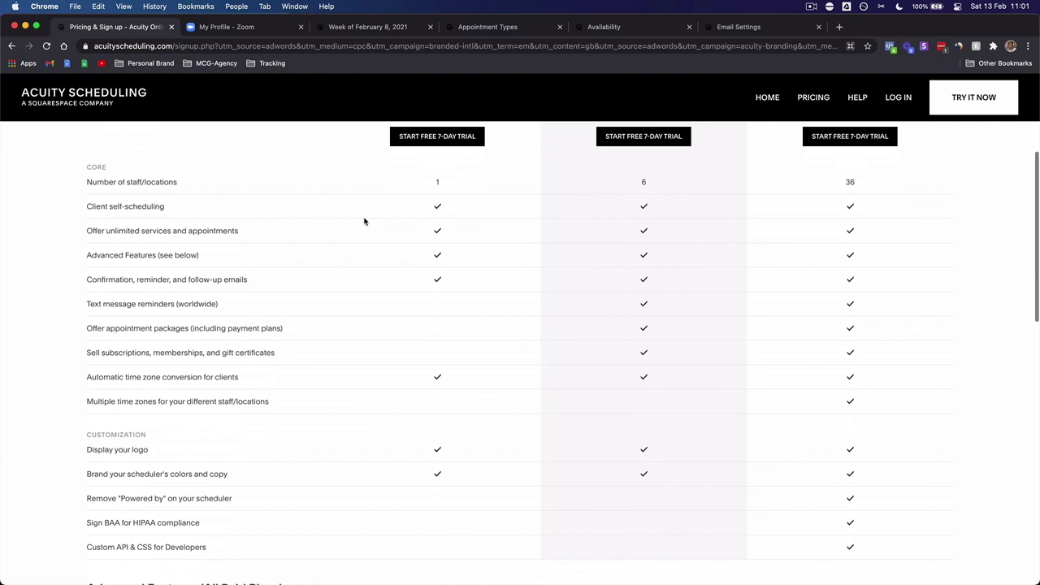
scroll(244, 313, "up", 1)
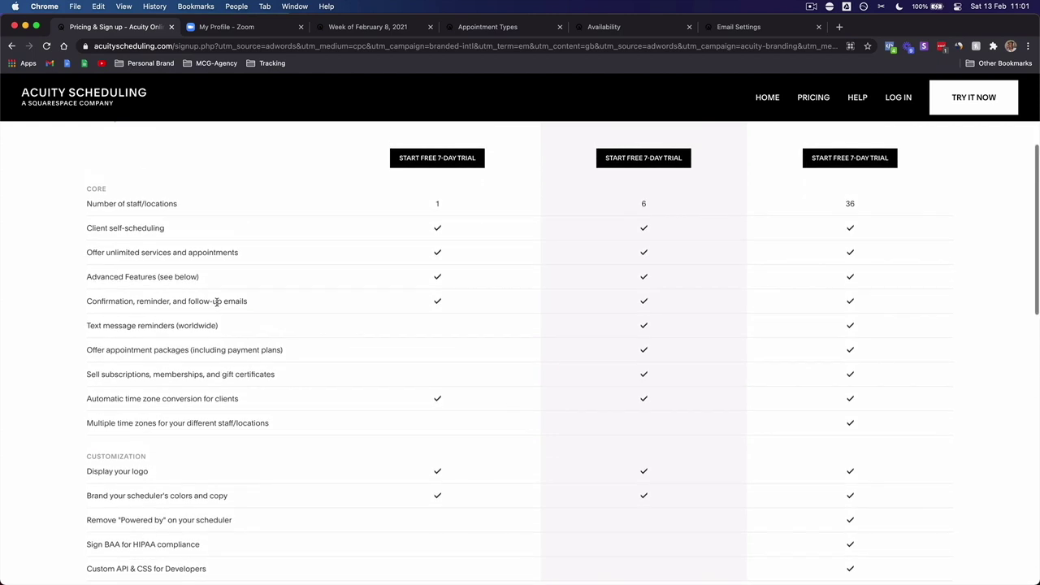
mouse_move(86, 302)
left_mouse_down()
mouse_move(252, 305)
mouse_move(88, 298)
left_mouse_up()
left_click(152, 303)
left_click(248, 305)
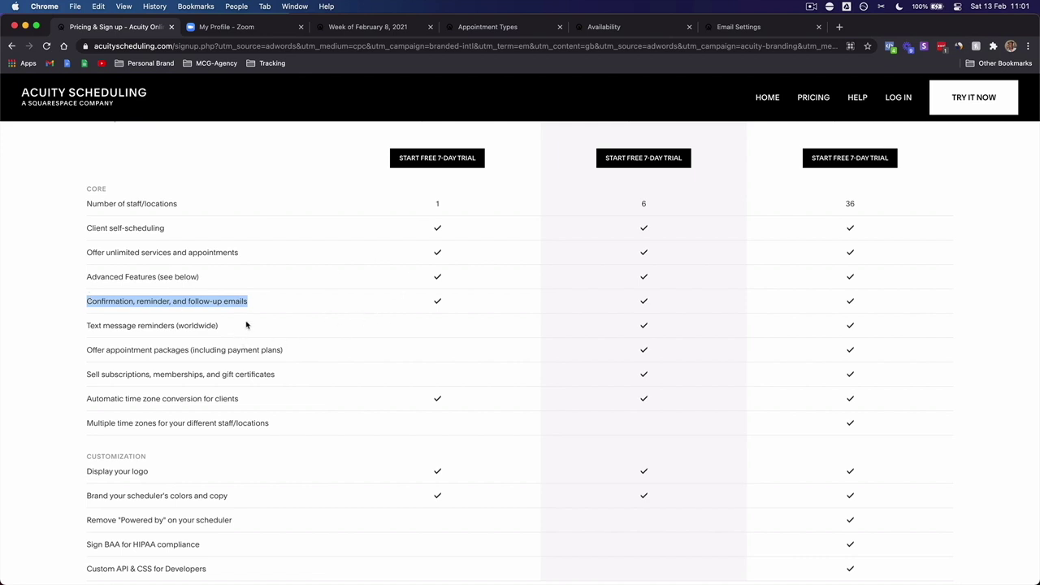
scroll(247, 325, "up", 5)
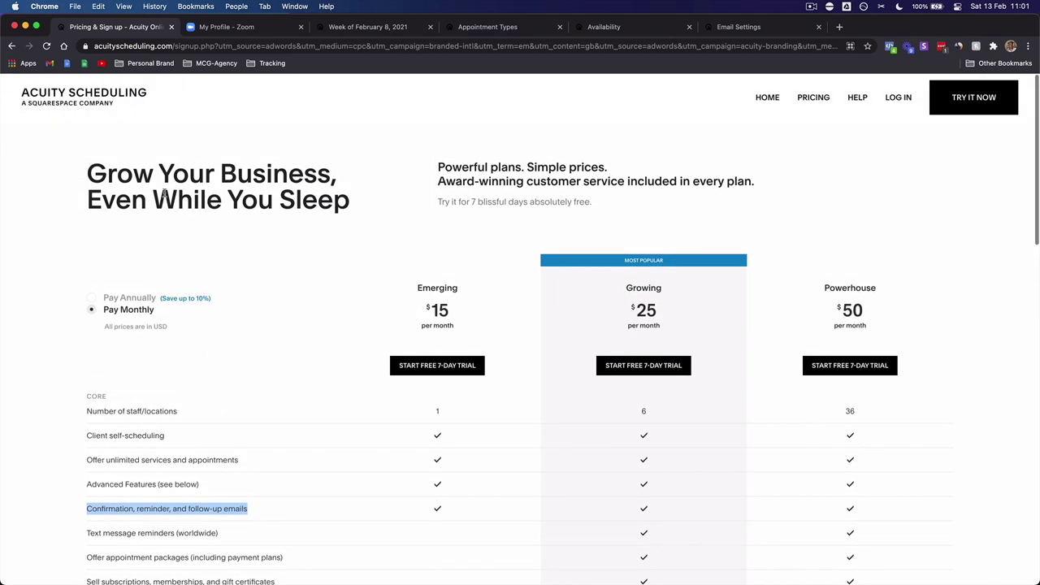
scroll(200, 301, "down", 3)
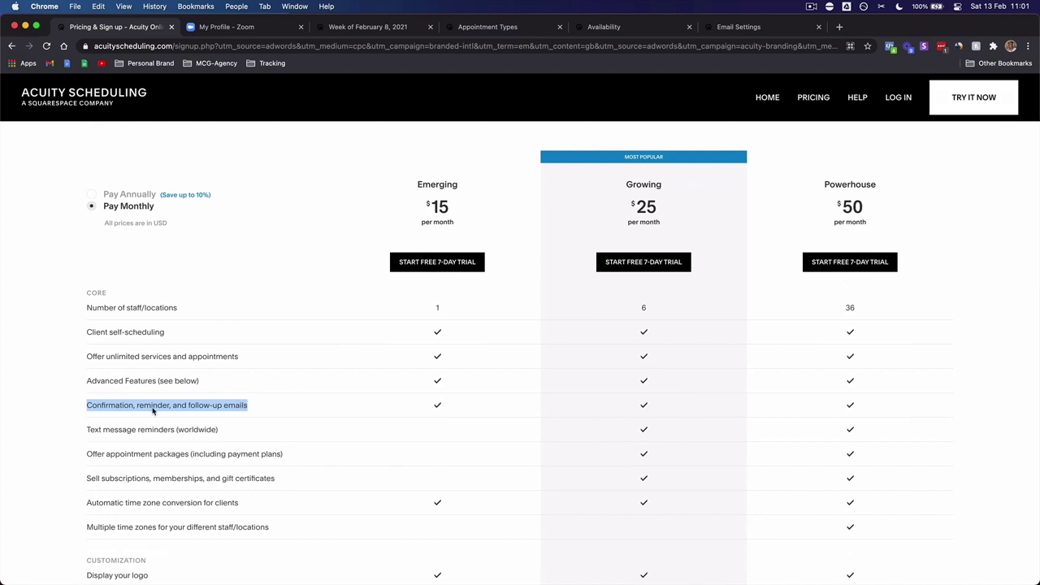
left_click(107, 409)
left_click_drag(87, 406, 247, 411)
left_click(137, 408)
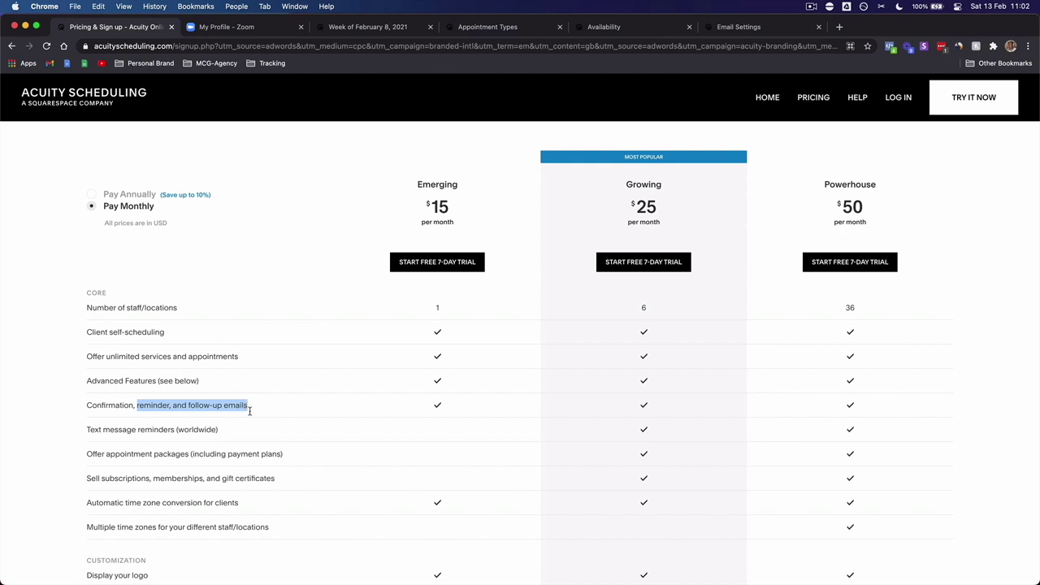
scroll(248, 415, "up", 1)
scroll(248, 418, "down", 1)
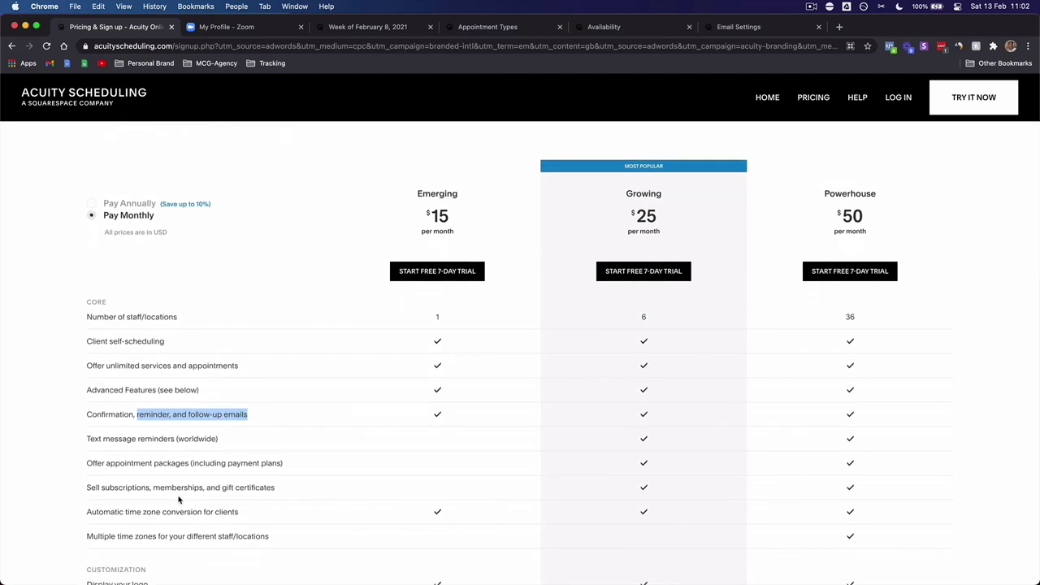
Compare the availability of worldwide text message reminders across the Emerging, Growing and Powerhouse plans.
left_click_drag(95, 439, 228, 439)
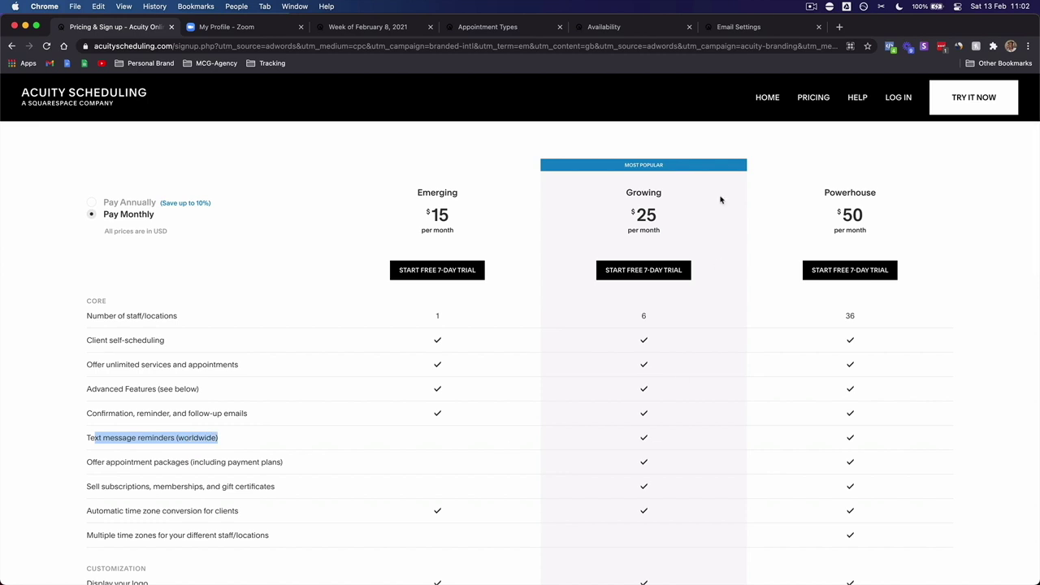
scroll(720, 200, "up", 1)
scroll(643, 435, "down", 1)
double_click(643, 435)
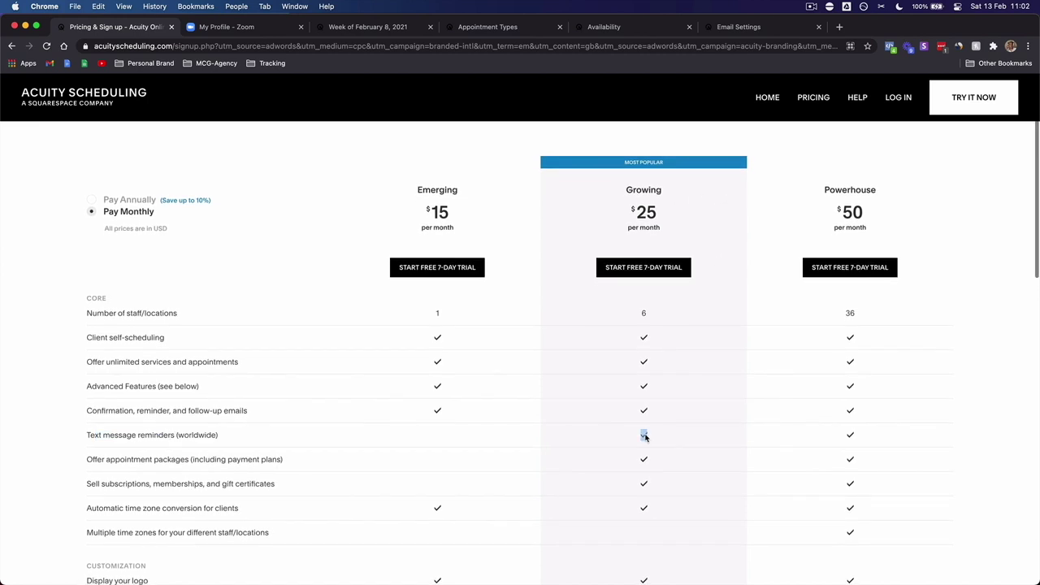
left_click(644, 439)
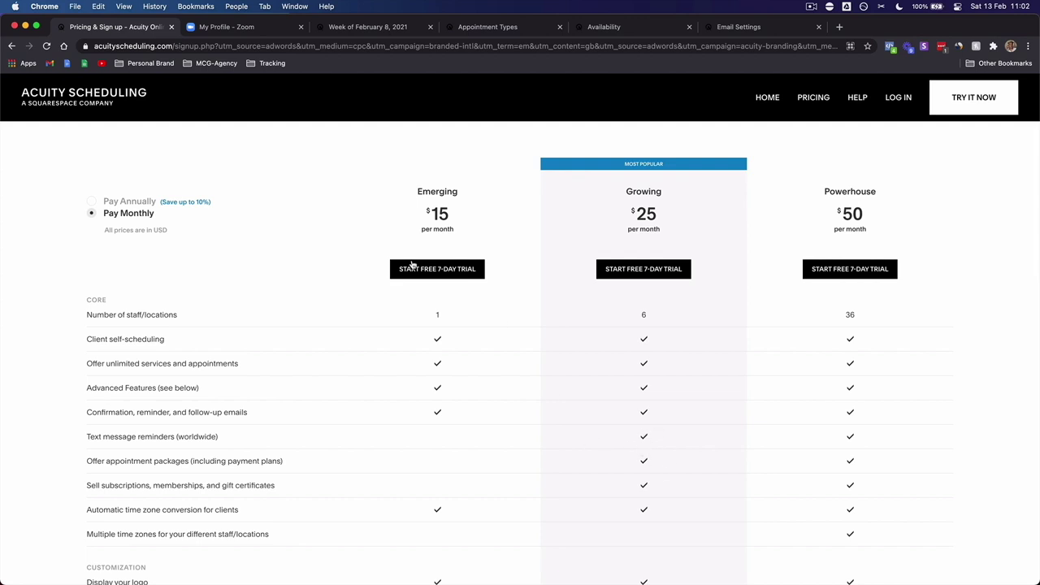
scroll(471, 236, "up", 1)
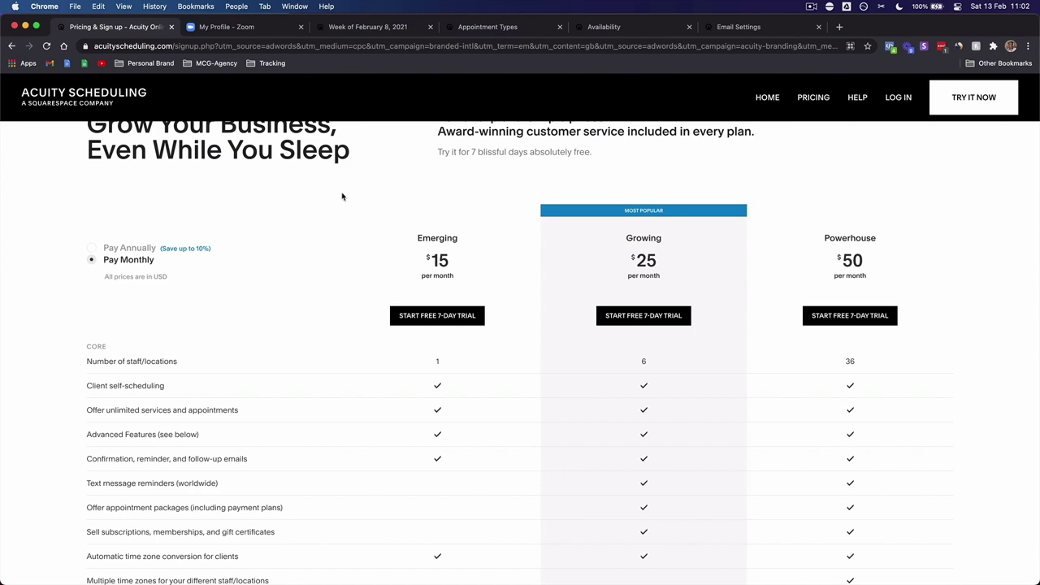
scroll(342, 196, "up", 1)
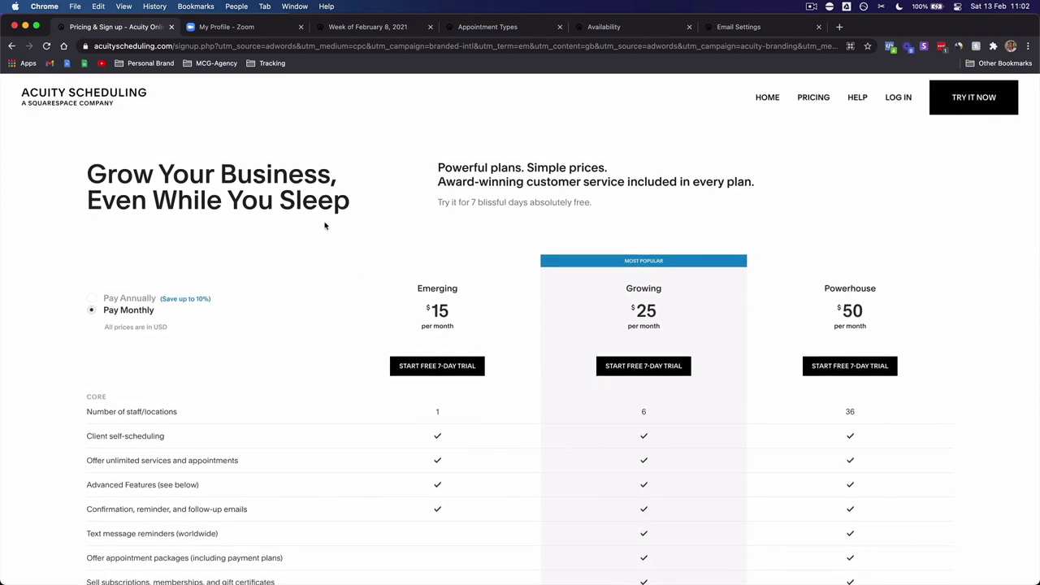
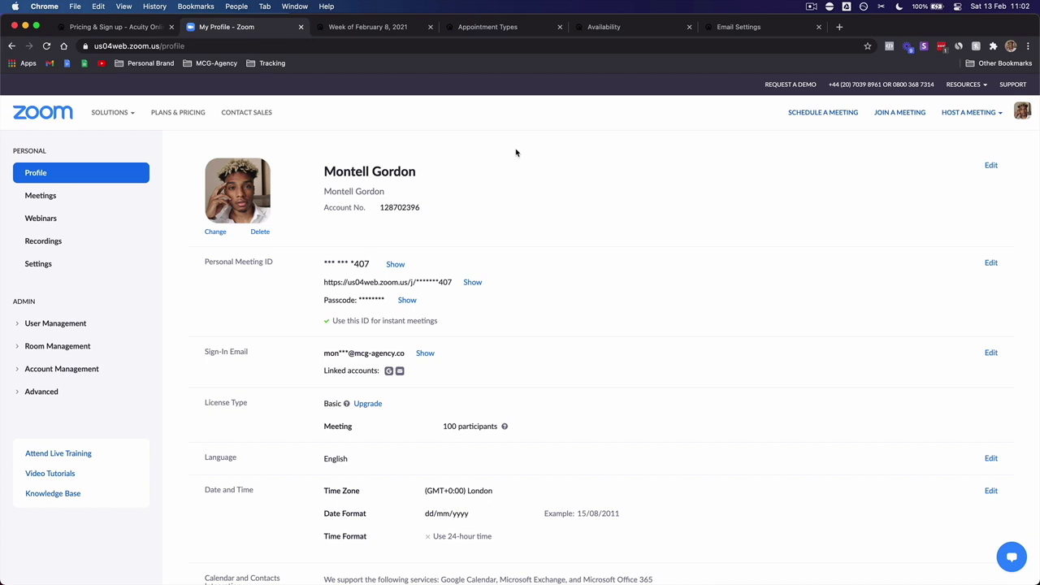
Switch to the Zoom profile page and examine the personal meeting link.
double_click(260, 263)
left_click(331, 282)
left_click_drag(332, 281, 452, 282)
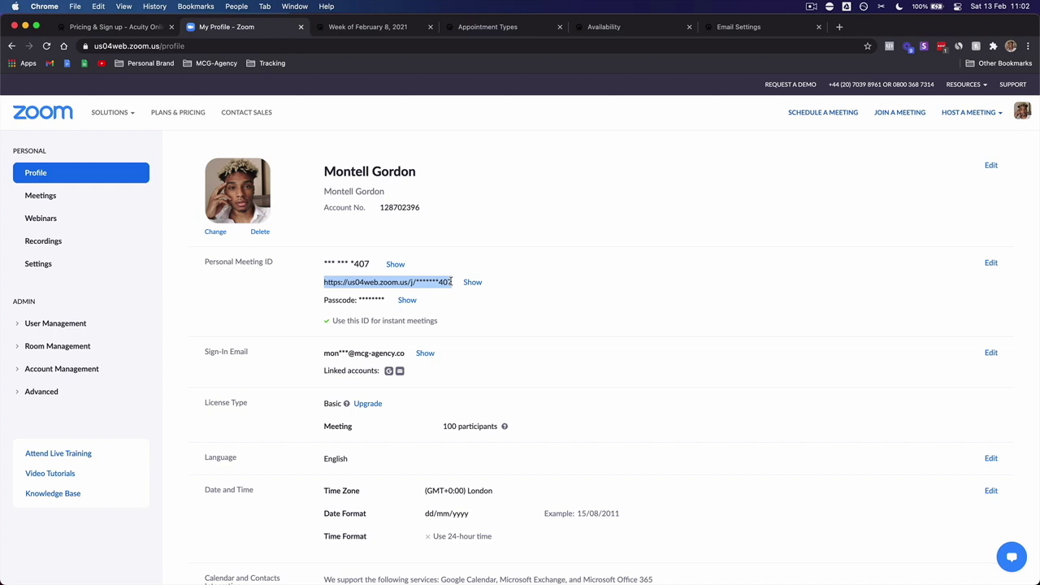
left_click(445, 282)
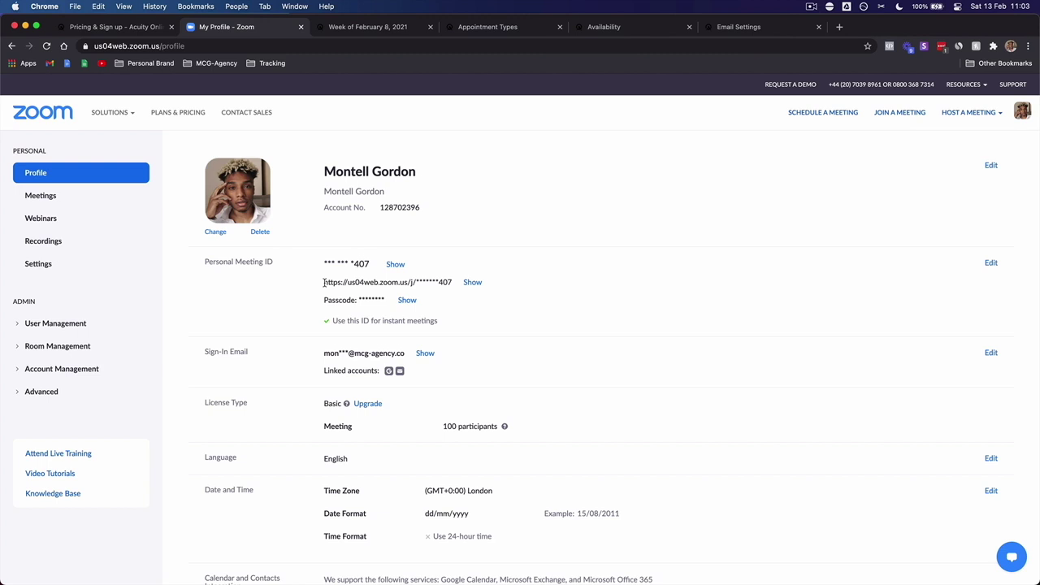
left_click_drag(324, 282, 453, 283)
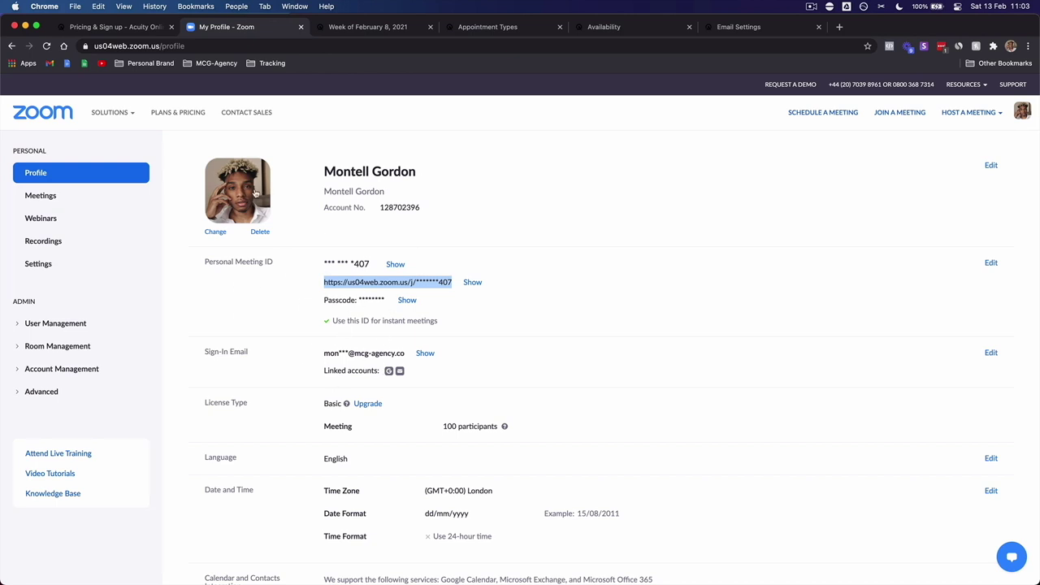
left_click(334, 283)
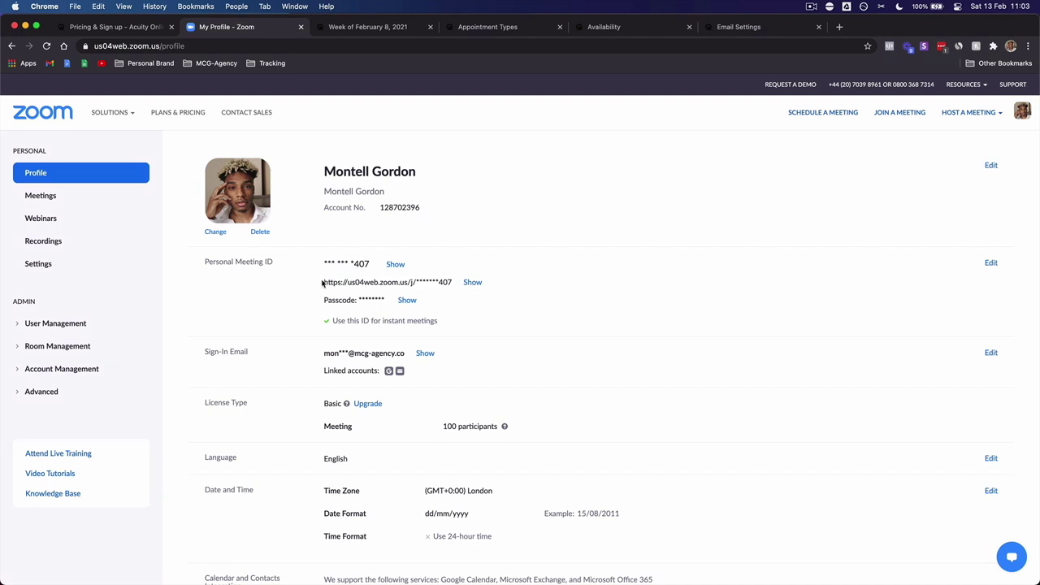
left_click_drag(322, 281, 454, 282)
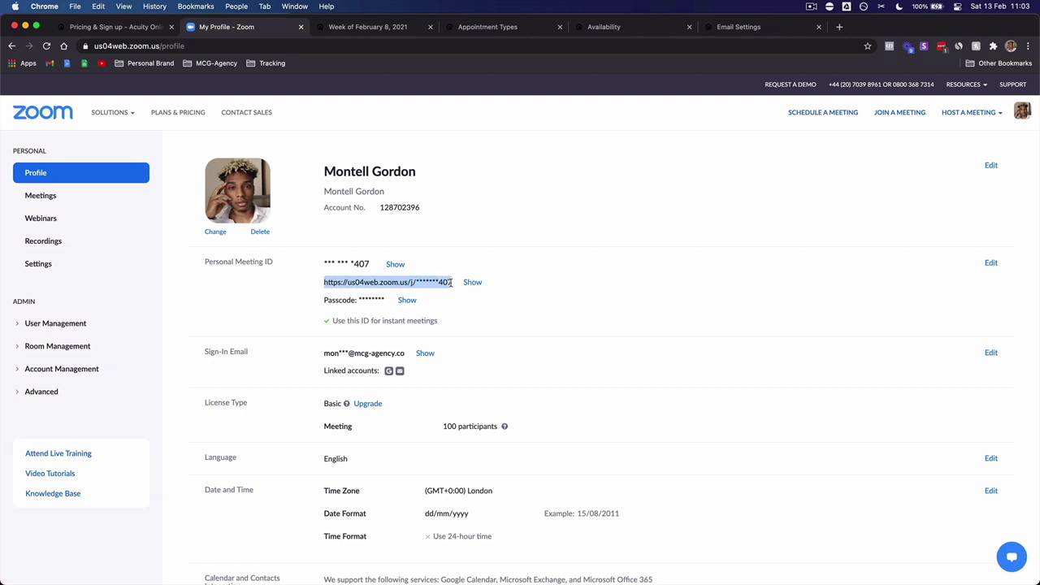
Switch to the Acuity Scheduling account and open its list of appointment types.
left_click(362, 27)
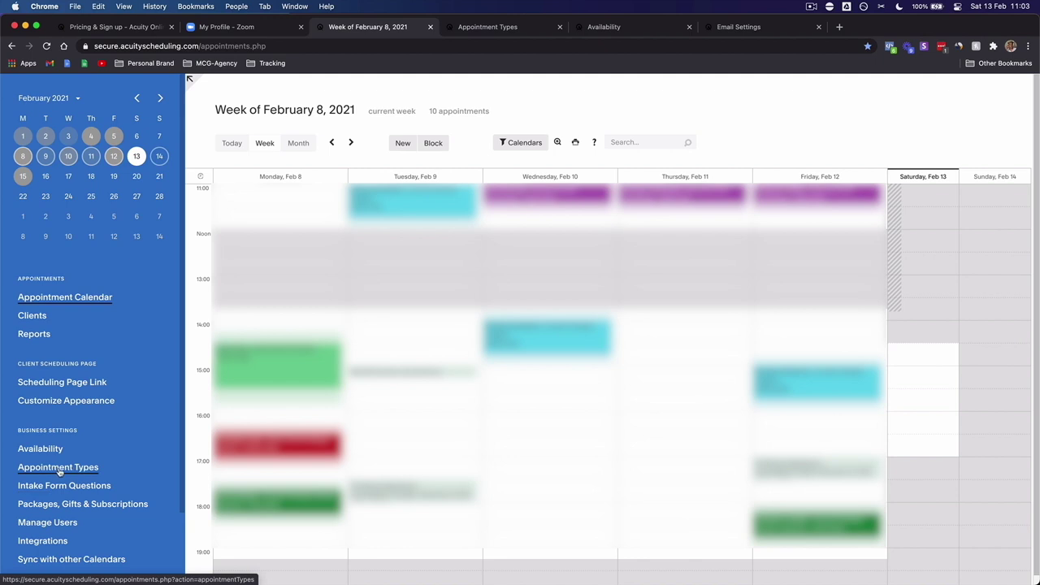
left_click(502, 26)
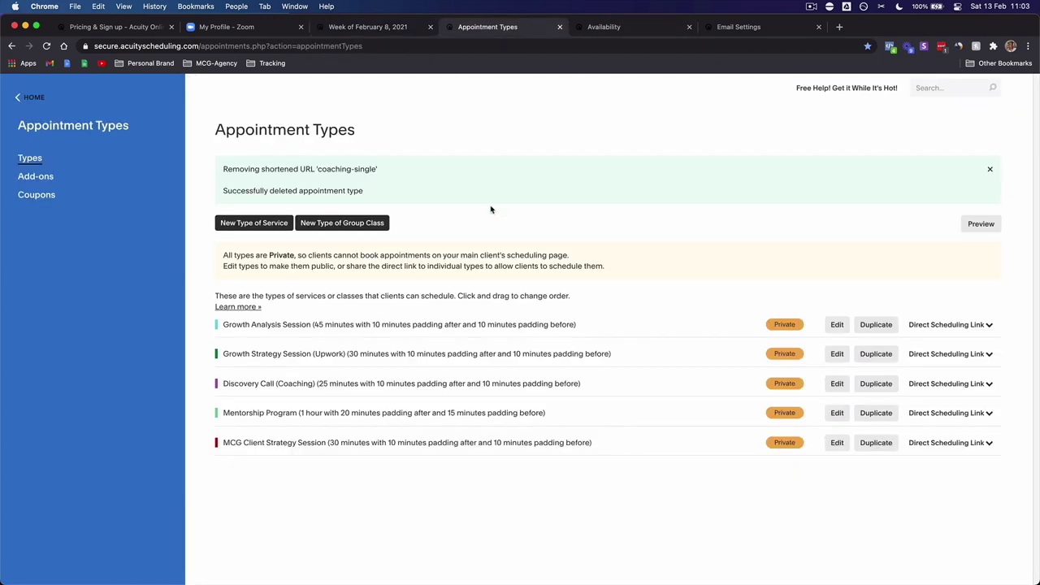
left_click_drag(227, 131, 343, 131)
left_click(601, 158)
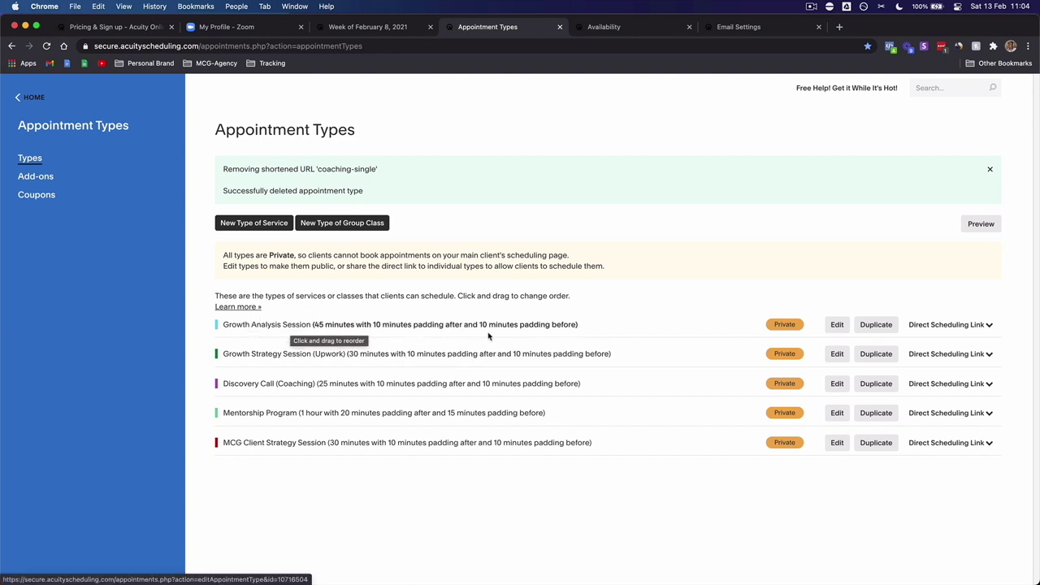
Show the Growth Analysis Session's direct scheduling link and open its custom URL ending for editing.
left_click(947, 325)
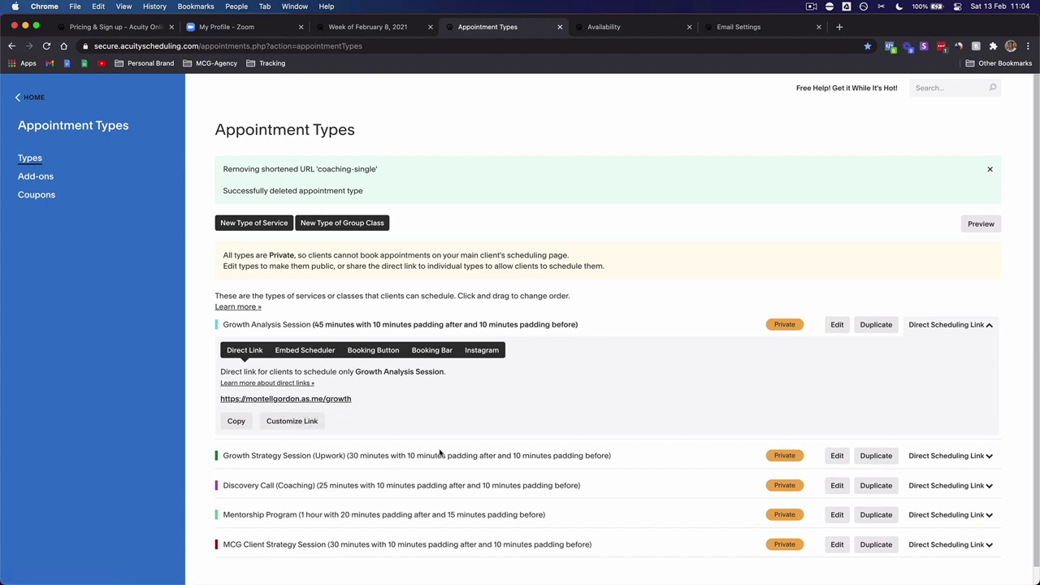
left_click(309, 423)
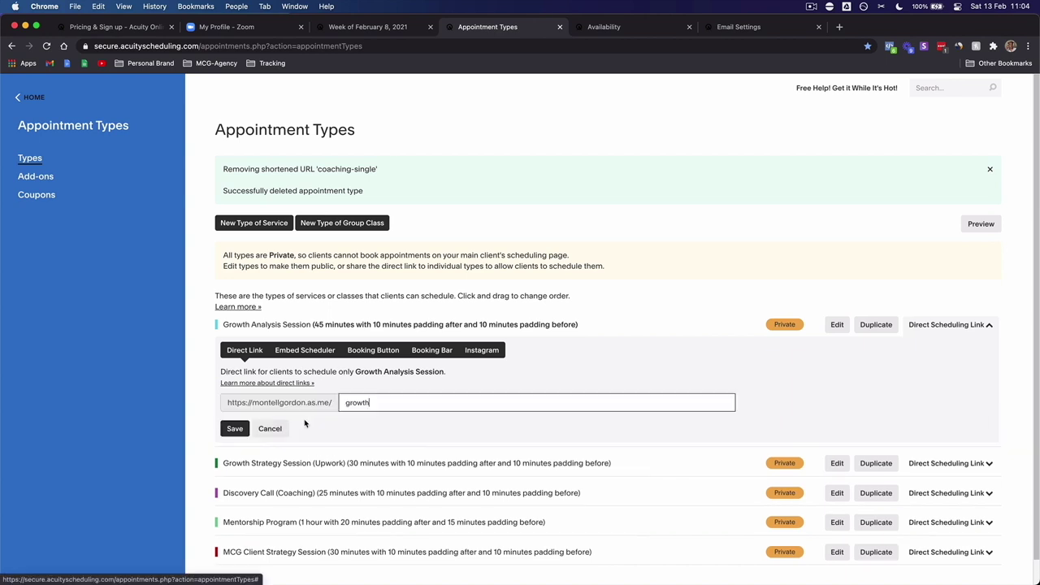
double_click(358, 404)
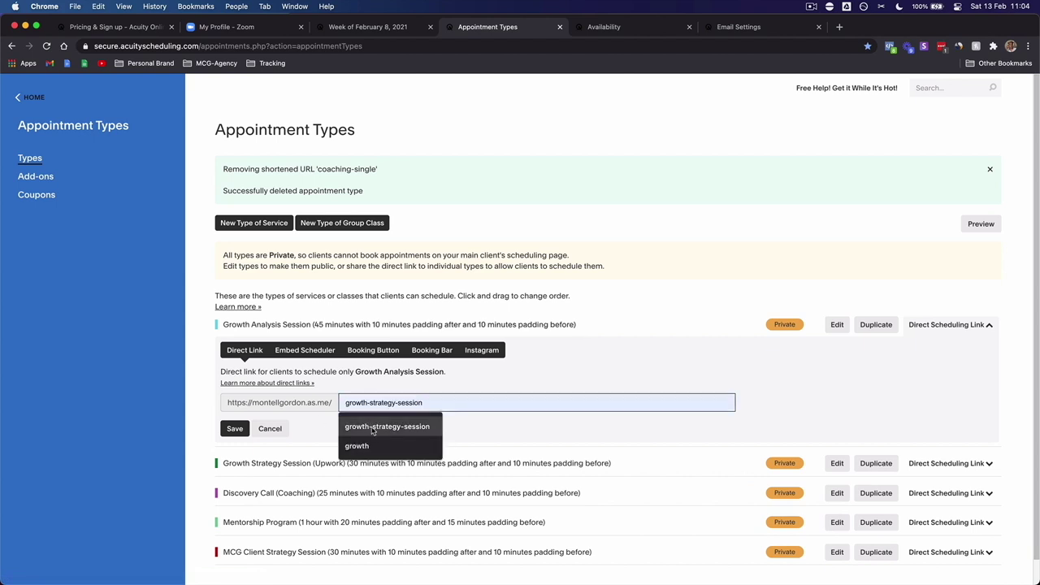
left_click(208, 396)
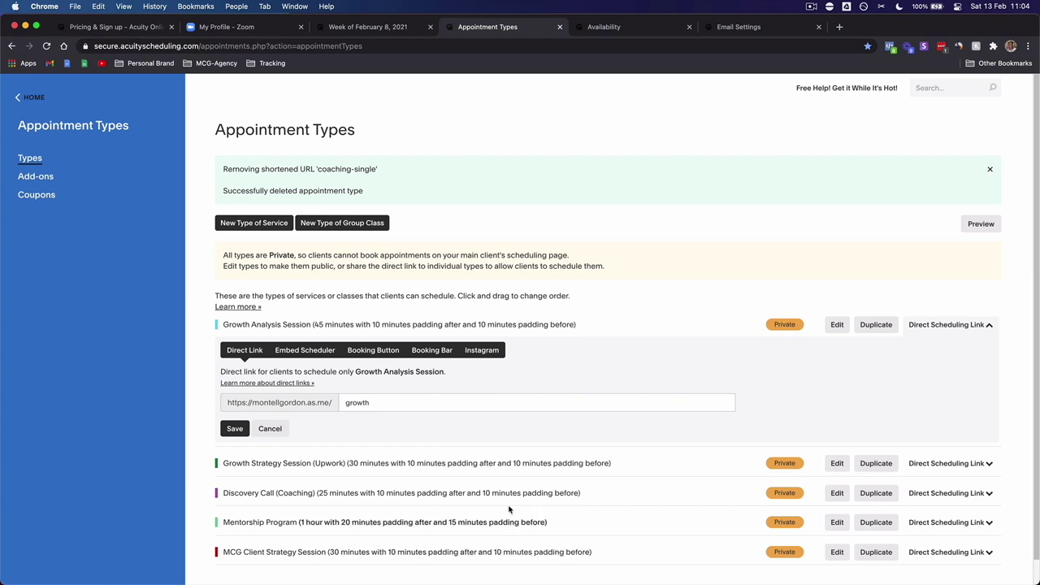
Switch to the Availability page and open the default client scheduling limits.
left_click(605, 28)
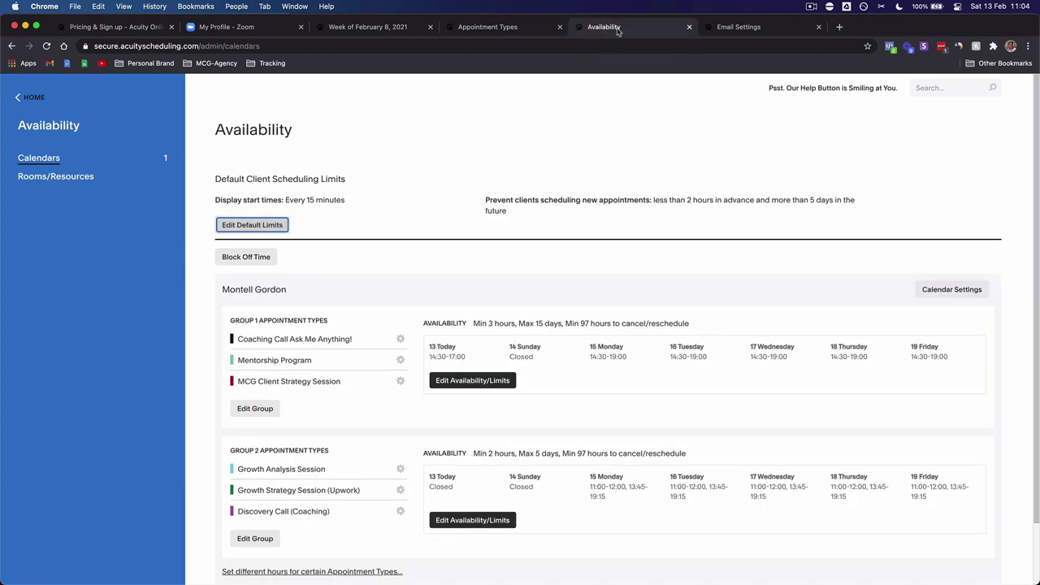
scroll(370, 259, "down", 1)
left_click(262, 185)
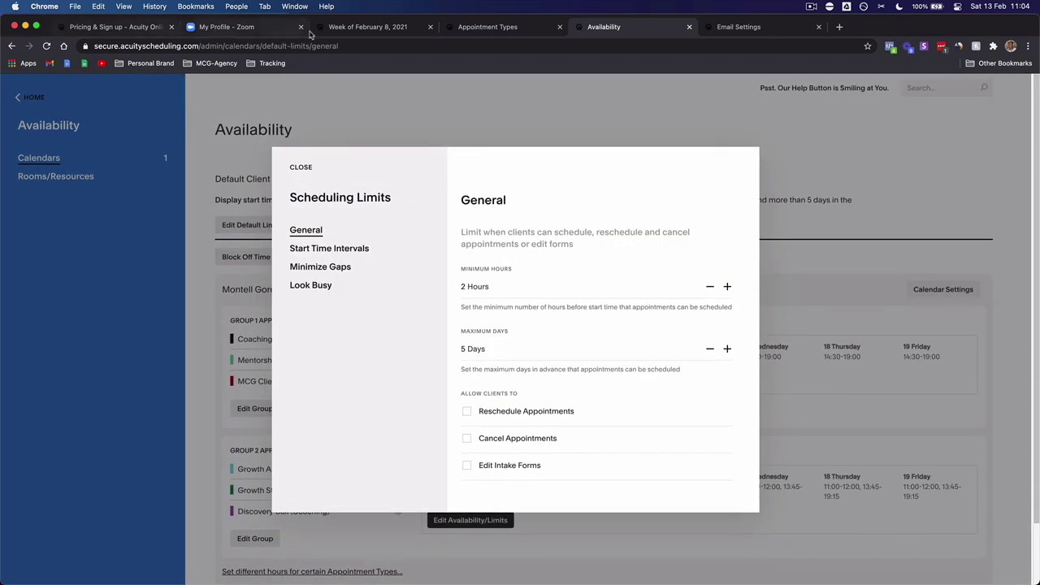
Locate the Availability entry on the appointment calendar page, and return to the scheduling limits.
left_click(356, 33)
scroll(46, 423, "down", 1)
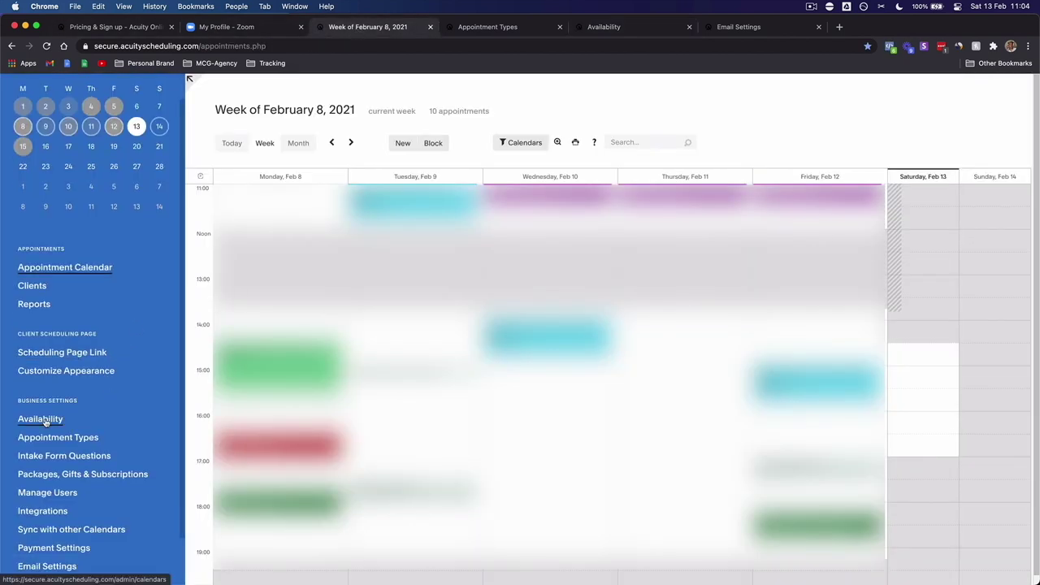
left_click(601, 28)
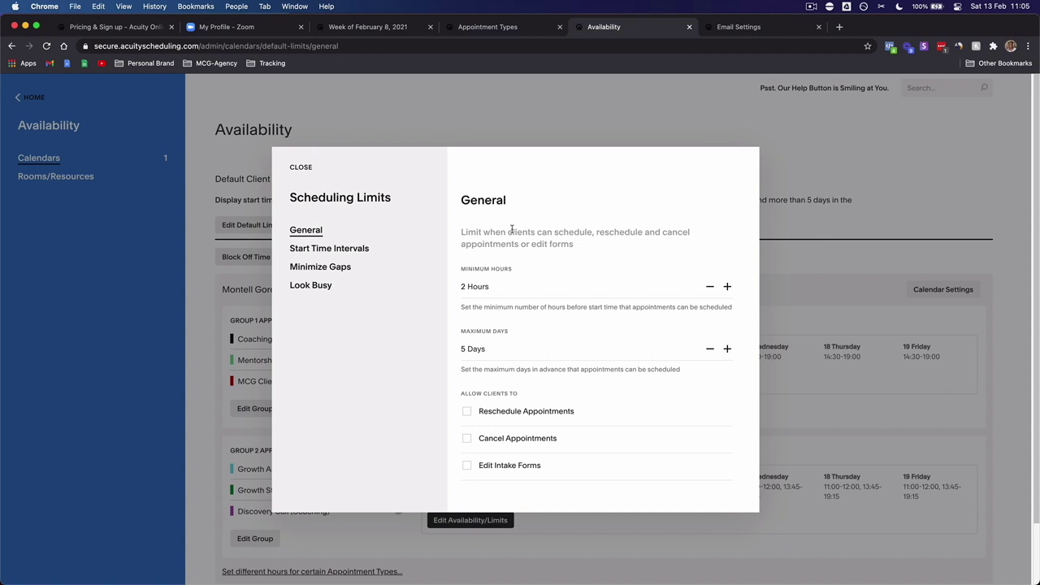
Examine the general scheduling limits, focusing on the minimum hours and maximum days for advance booking.
scroll(512, 230, "down", 2)
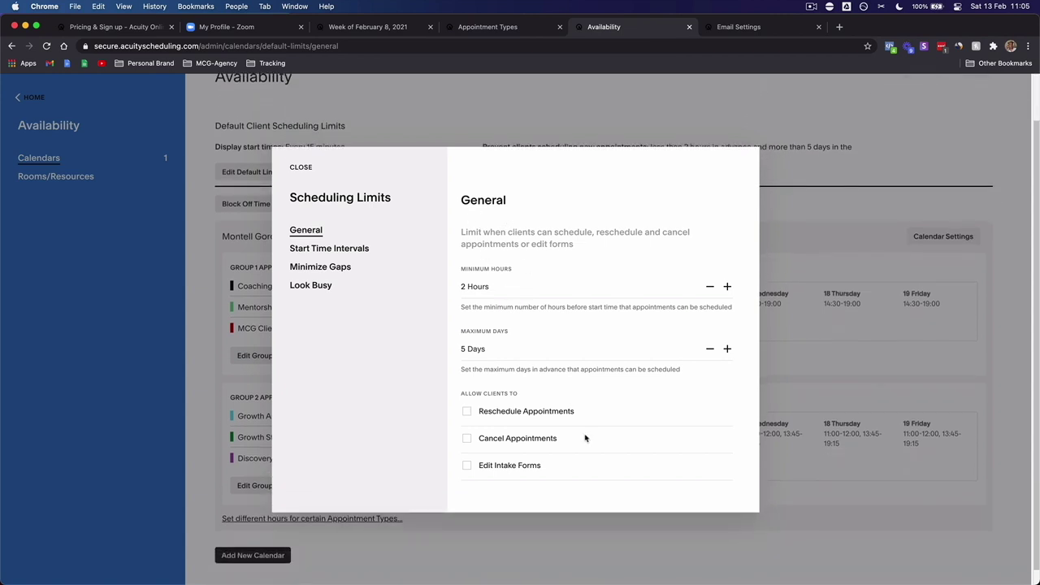
left_click_drag(463, 196, 560, 279)
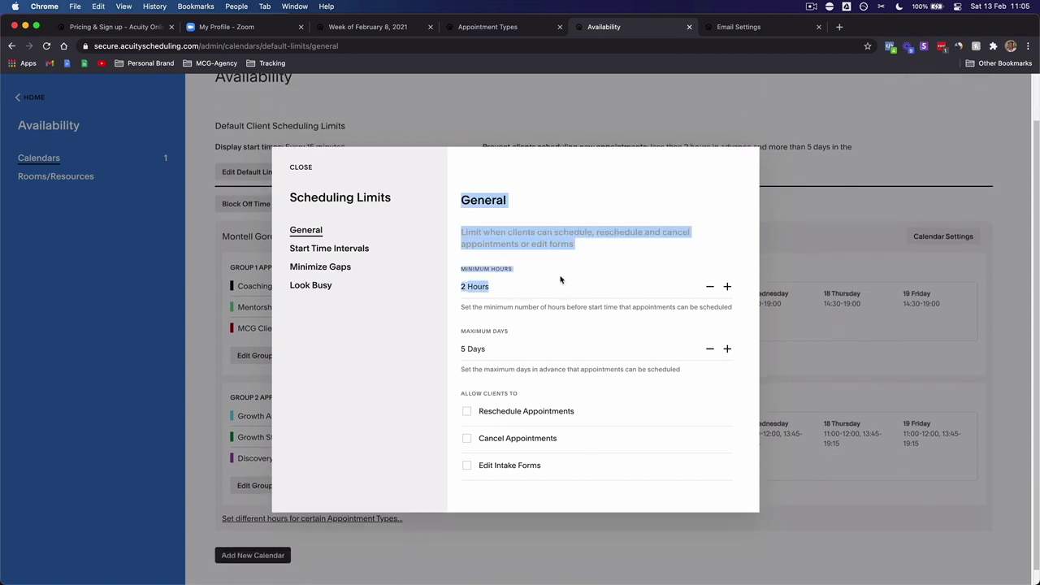
left_click(540, 213)
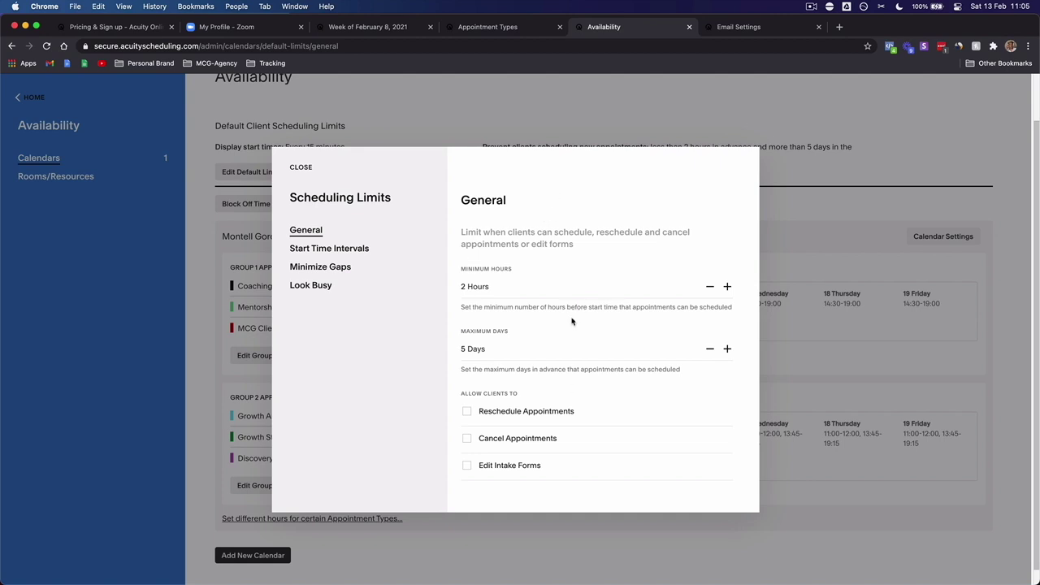
left_click(491, 290)
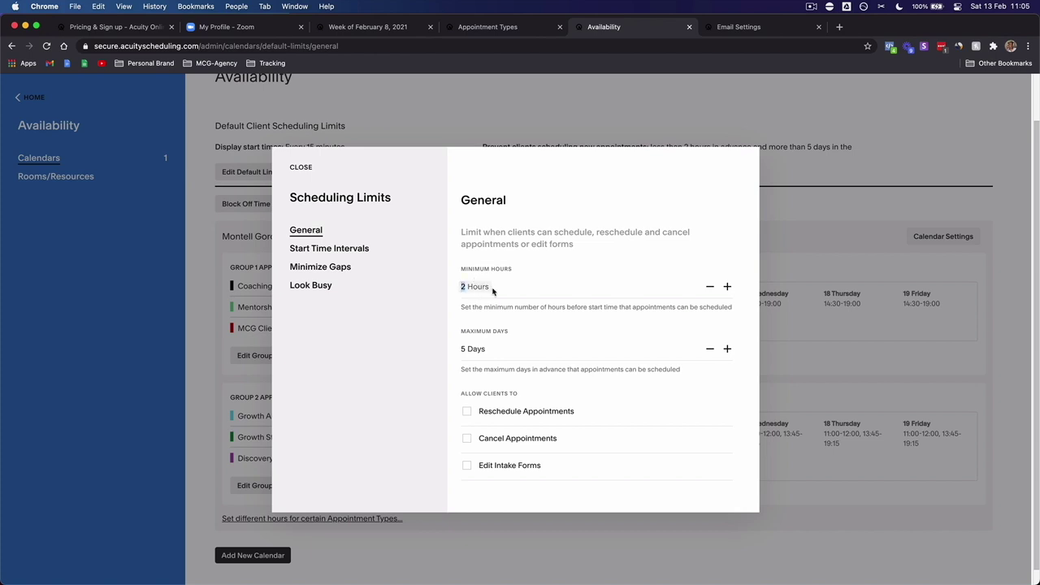
left_click(624, 308)
double_click(462, 286)
type("1")
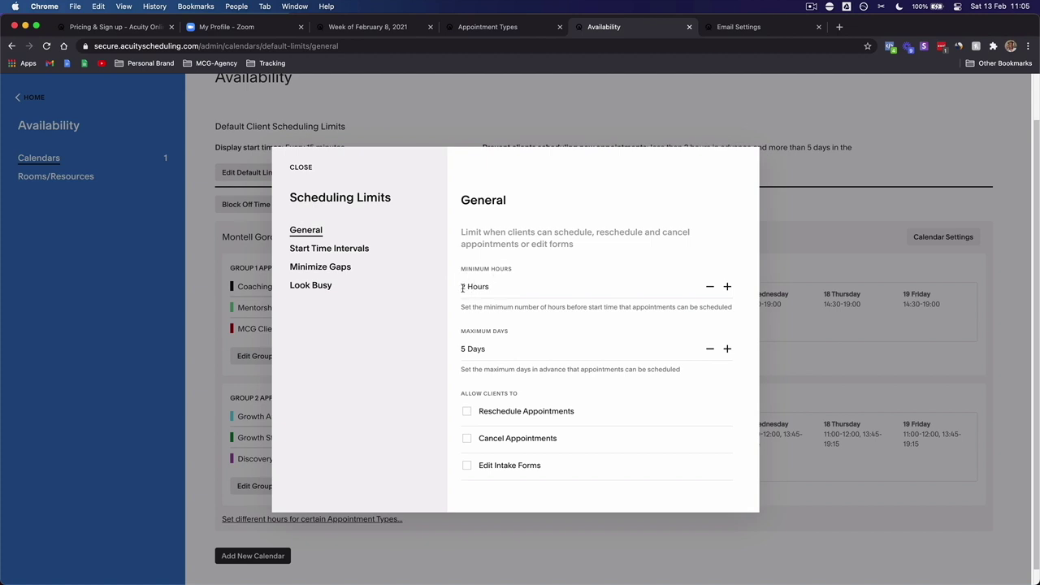
left_click_drag(477, 330, 461, 332)
left_click(558, 330)
left_click(485, 351)
Review the Start Time Intervals, Minimize Gaps and Look Busy settings, and close the scheduling limits.
left_click(333, 252)
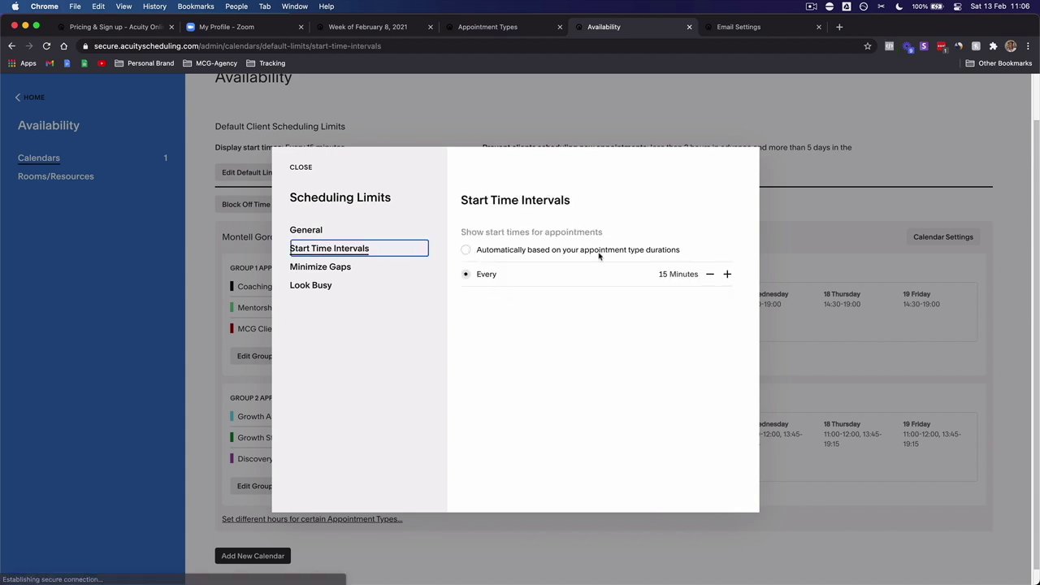
left_click(349, 271)
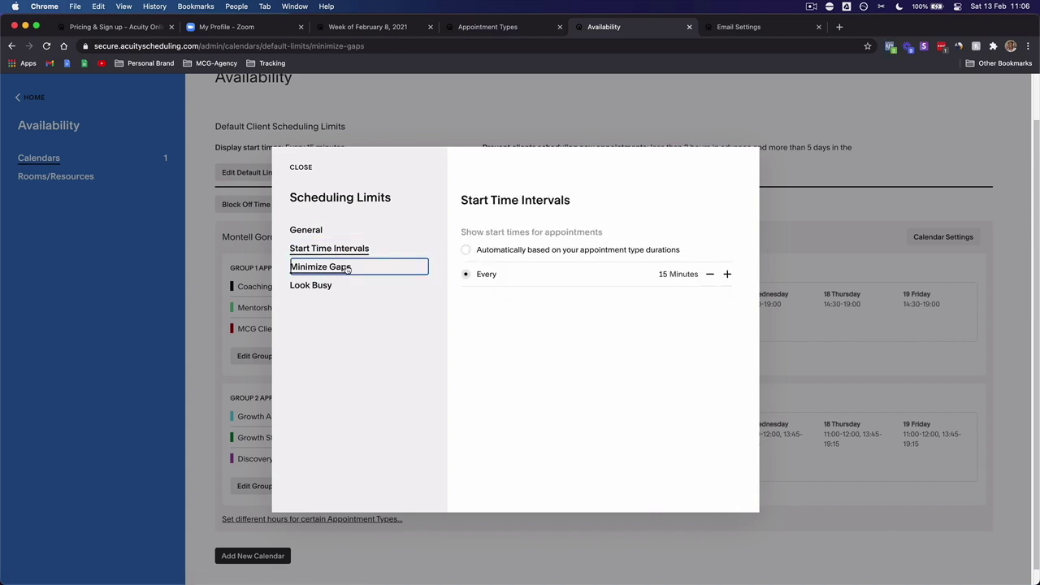
left_click(350, 290)
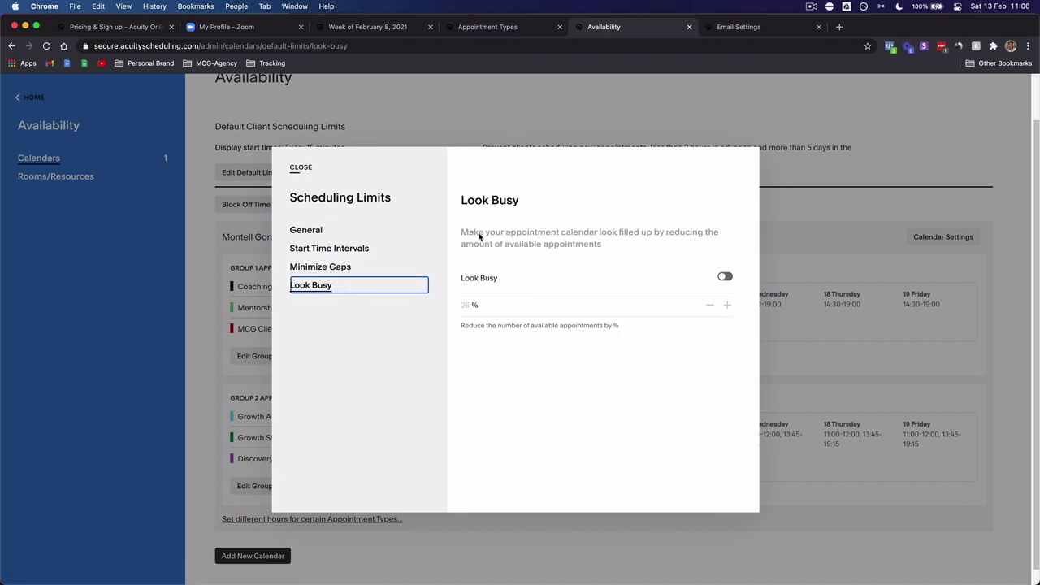
left_click(300, 167)
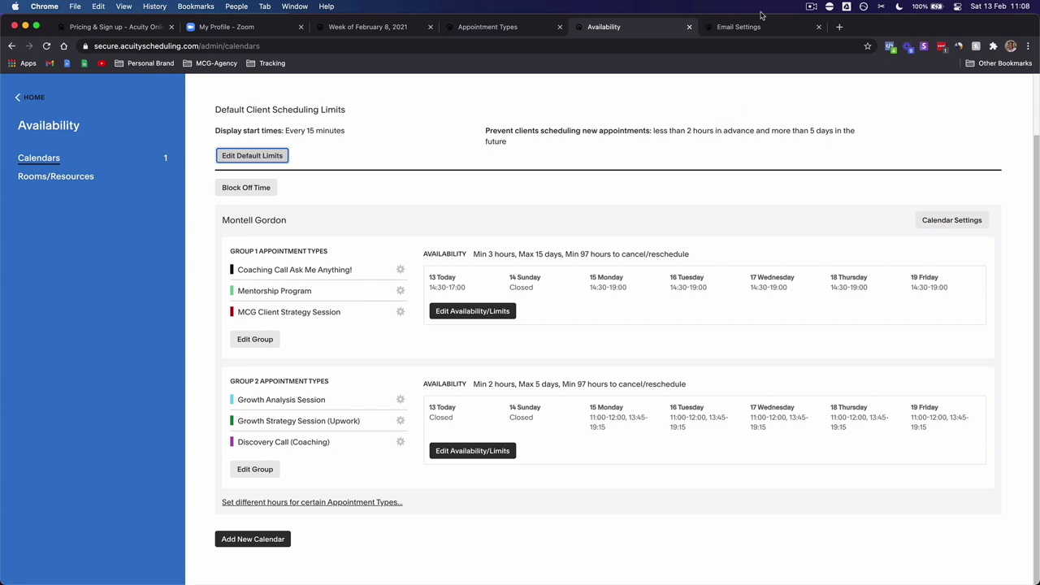
Open the initial confirmation email settings, and check the personal meeting link on the Zoom profile page.
left_click(741, 28)
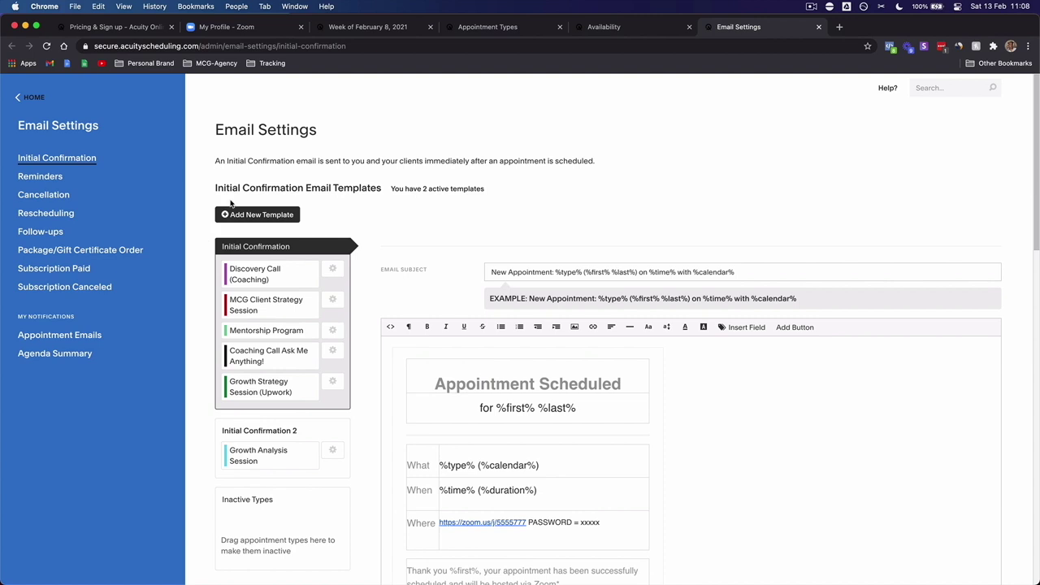
scroll(236, 191, "down", 1)
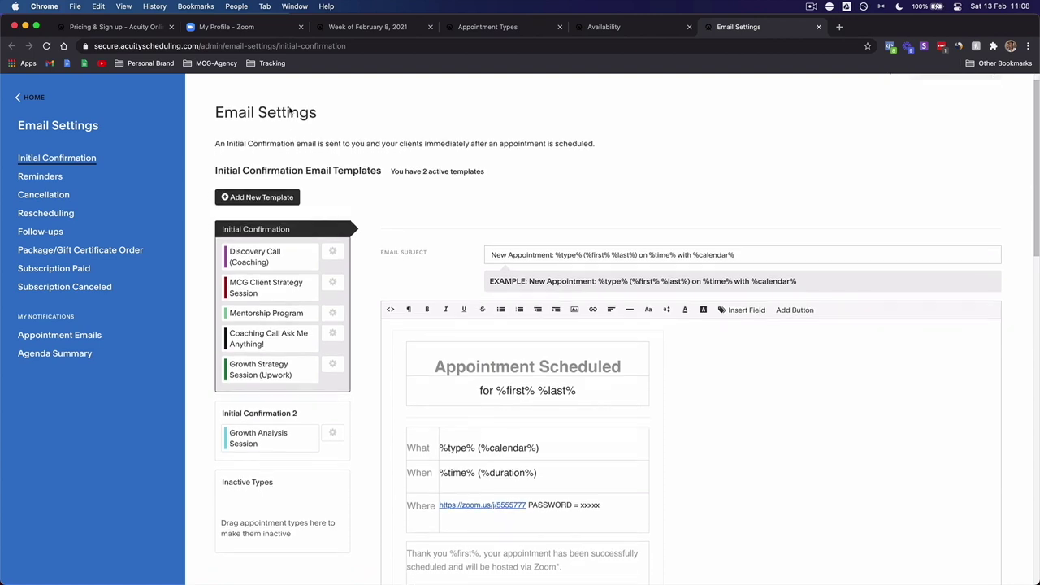
left_click(220, 29)
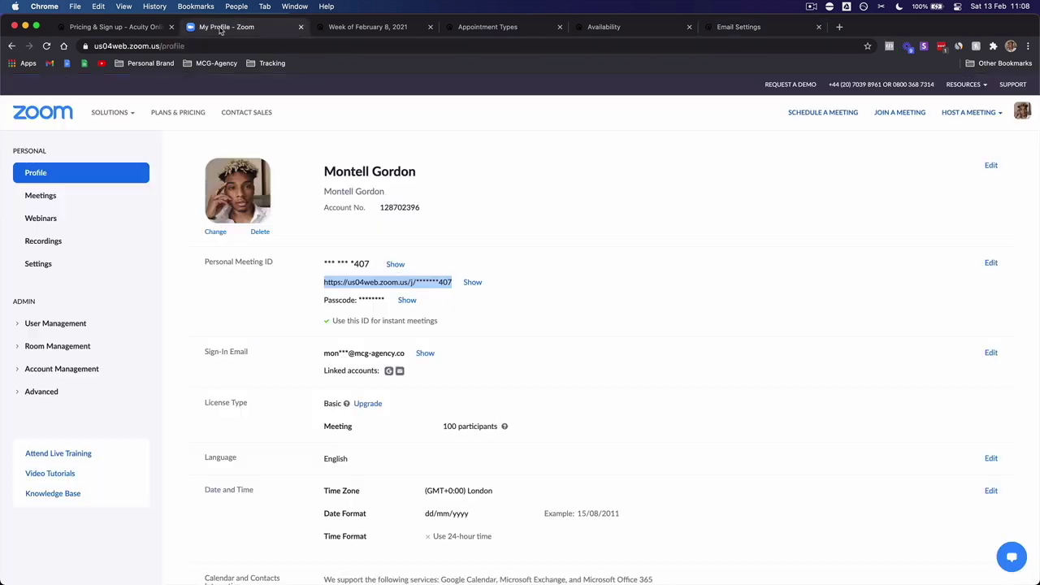
left_click(321, 283)
left_click_drag(331, 282, 451, 282)
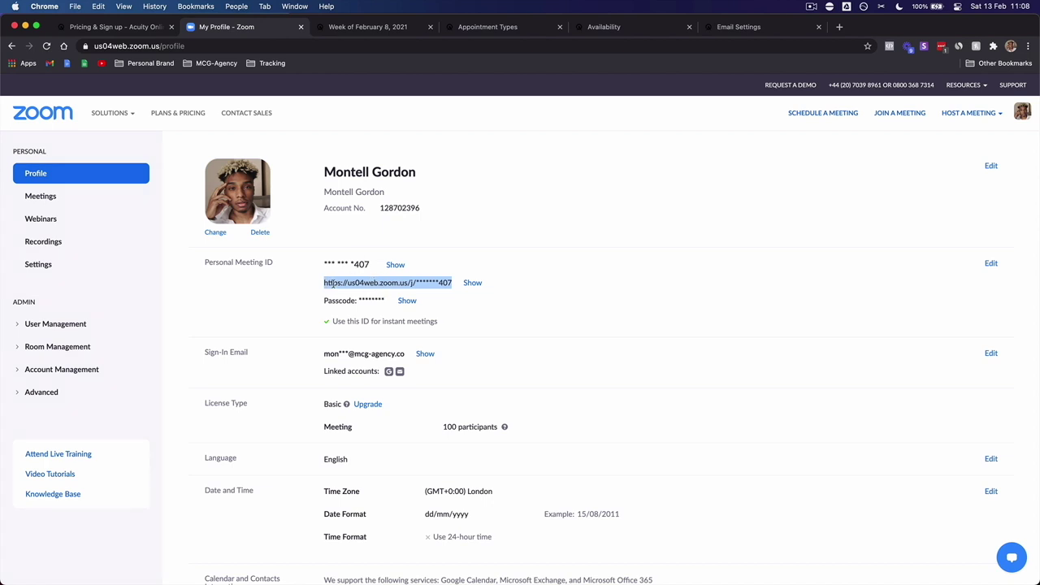
Examine the What, When and Where rows of the initial confirmation email, checking the meeting link's source on the Zoom profile.
left_click(752, 32)
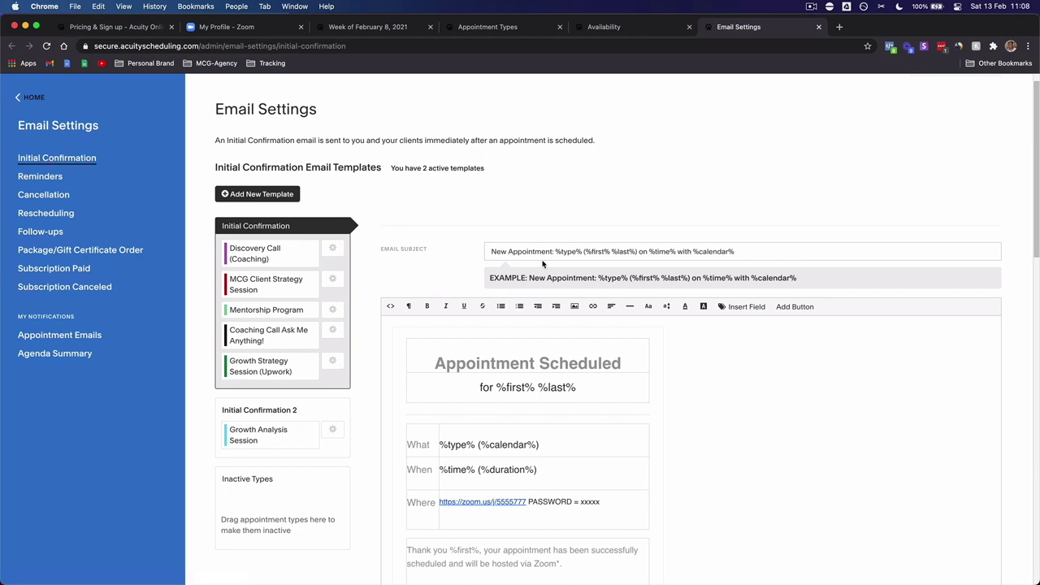
scroll(543, 264, "down", 4)
double_click(441, 295)
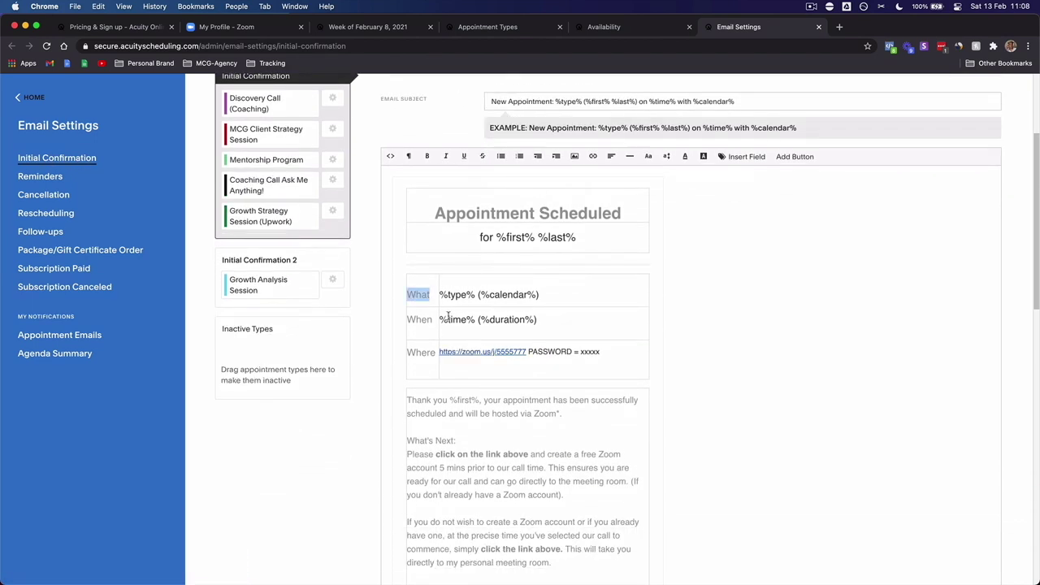
double_click(420, 319)
double_click(416, 352)
left_click(488, 366)
left_click_drag(606, 351, 442, 351)
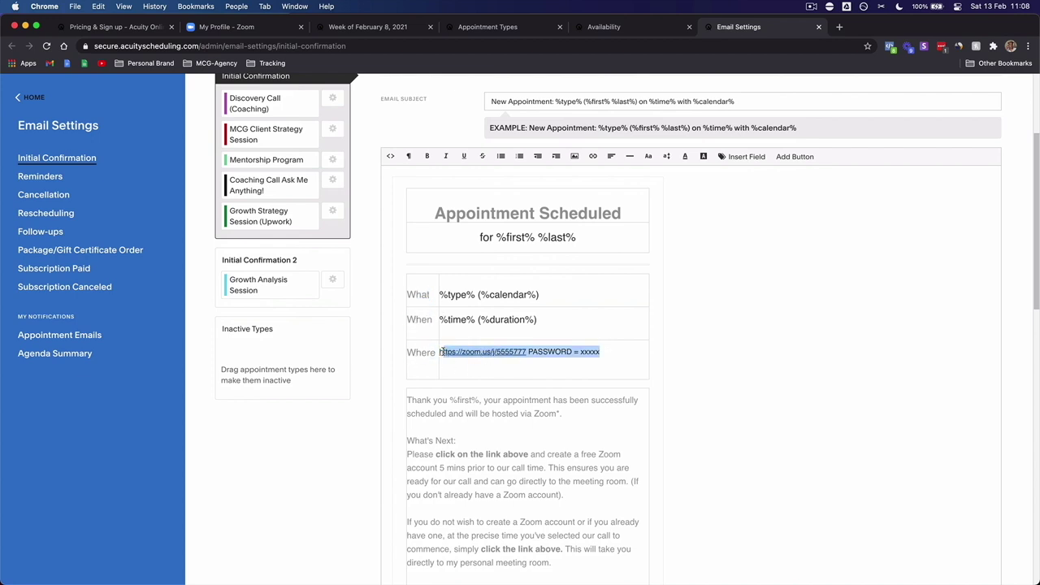
left_click(582, 360)
key("super+2")
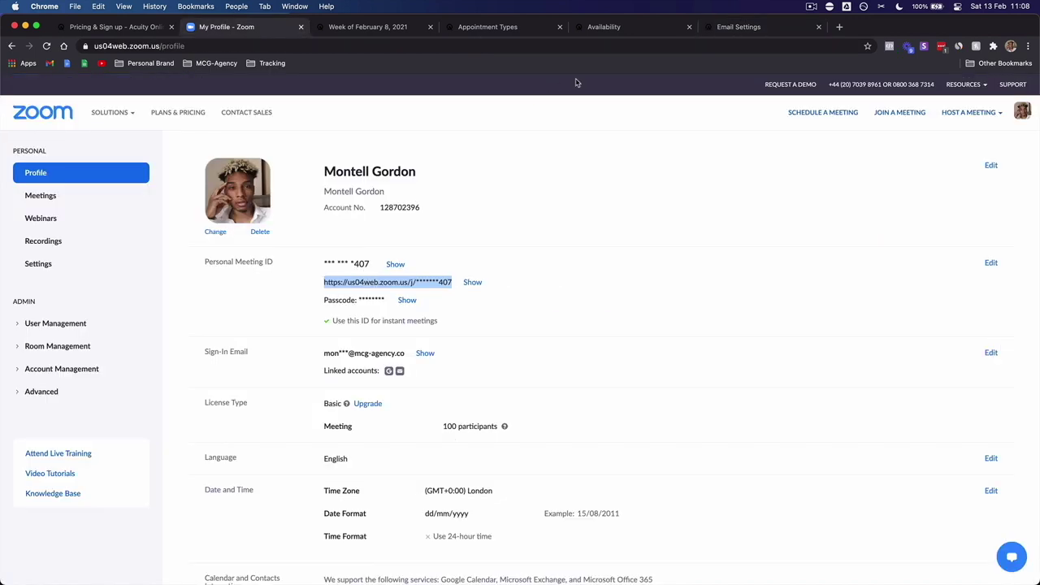
key("super+6")
Examine the email subject and the first and last name placeholders in the initial confirmation template's heading.
scroll(504, 367, "up", 5)
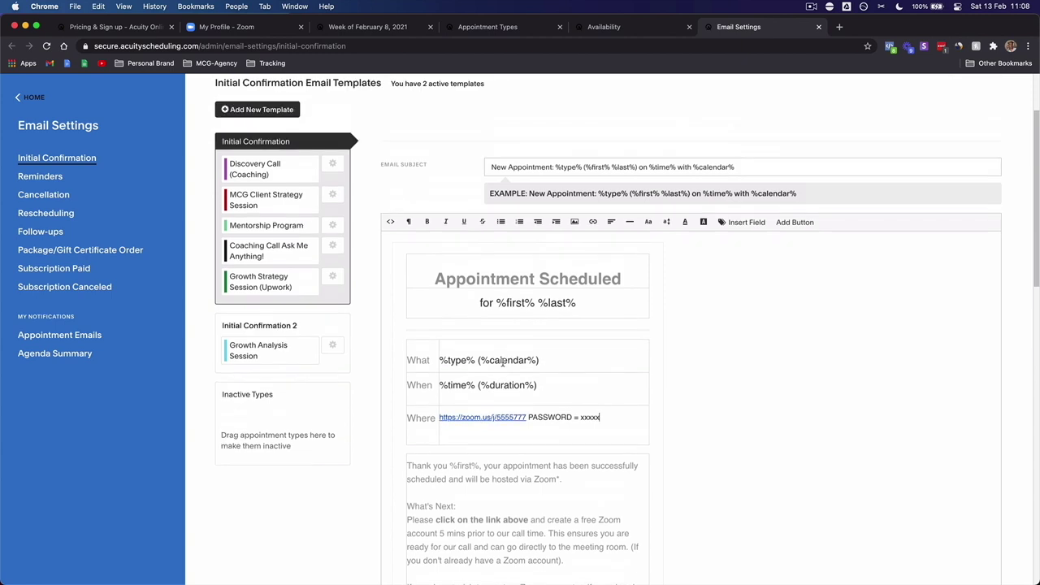
scroll(521, 307, "down", 1)
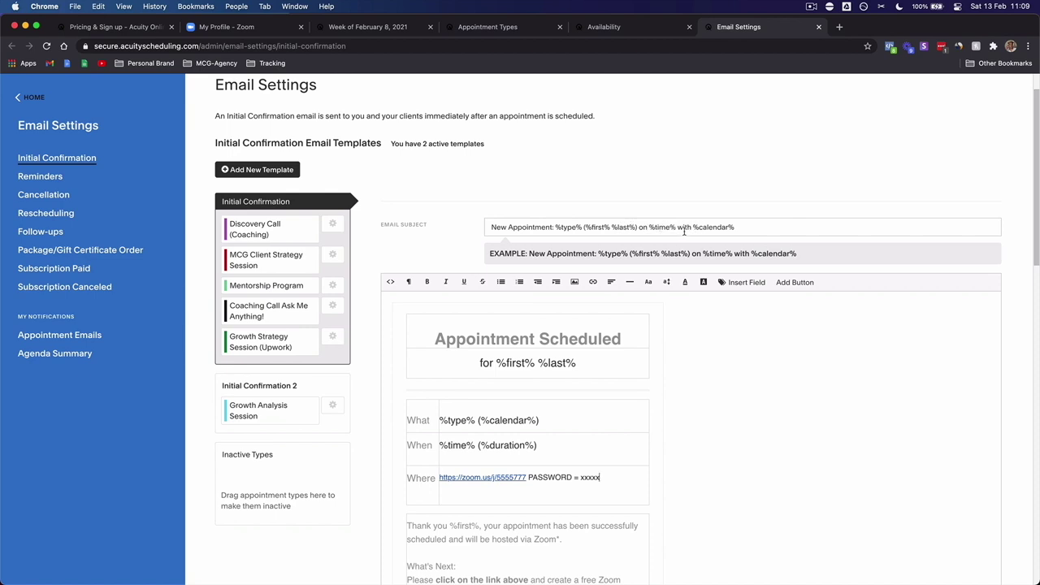
scroll(545, 304, "down", 2)
left_click(527, 166)
triple_click(527, 166)
scroll(528, 249, "down", 1)
double_click(516, 269)
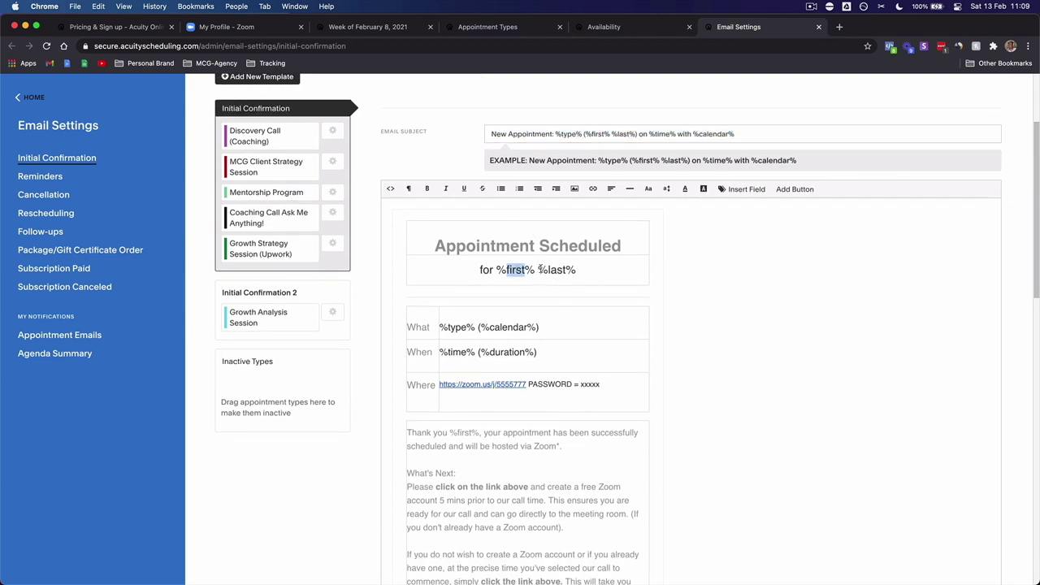
double_click(554, 269)
double_click(512, 270)
Examine the type, time and duration placeholders and the Zoom link with password in the confirmation email's details.
scroll(488, 293, "down", 1)
double_click(451, 294)
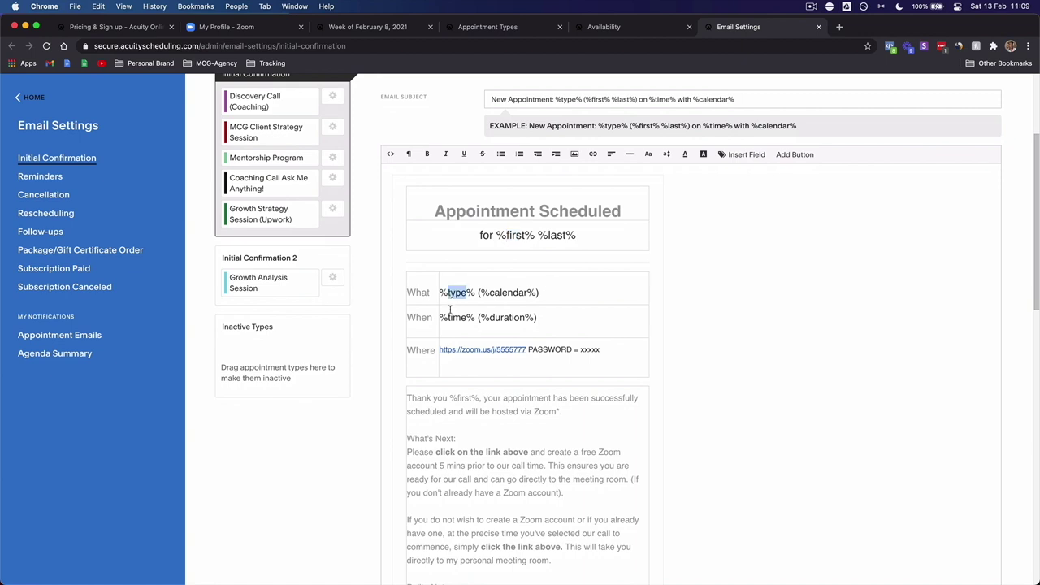
double_click(452, 317)
double_click(511, 318)
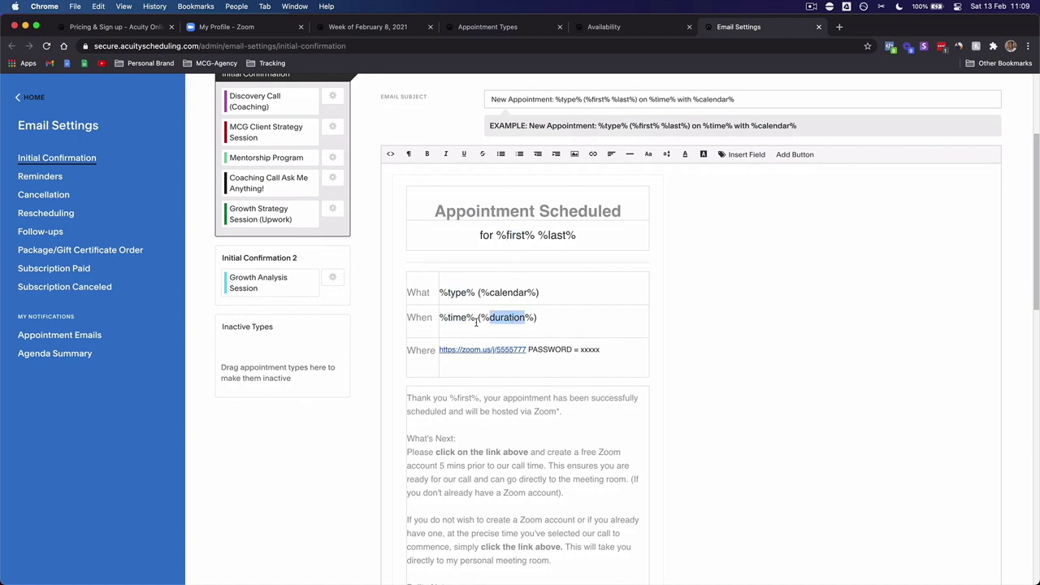
scroll(450, 323, "down", 1)
left_click_drag(606, 327, 439, 326)
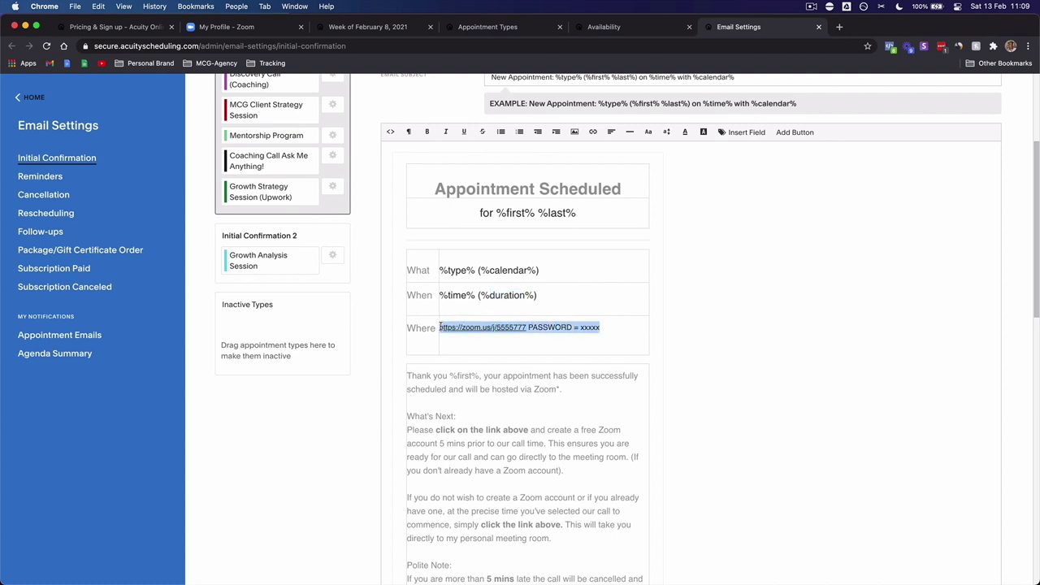
key("Right")
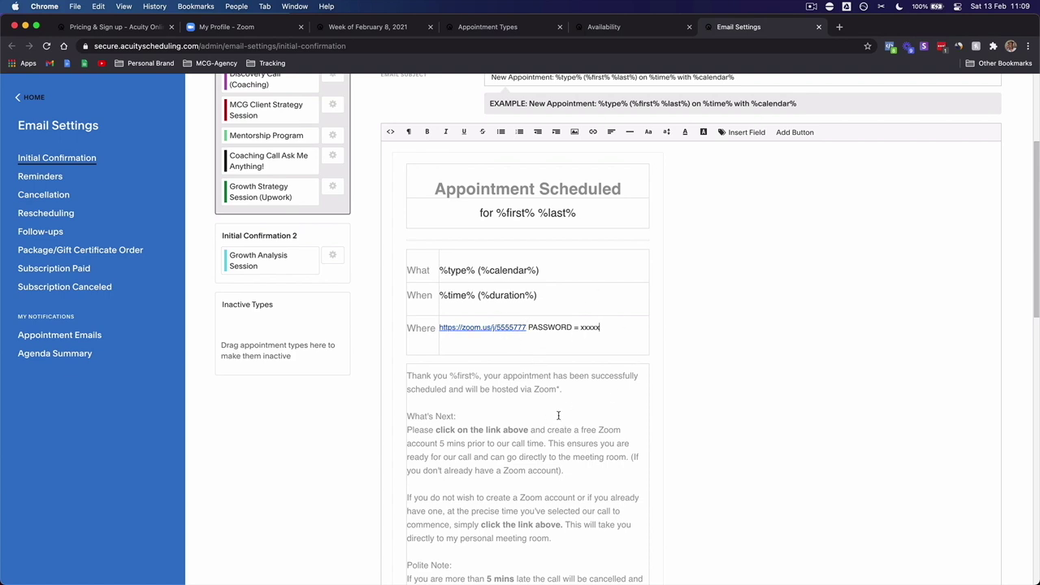
scroll(558, 416, "up", 1)
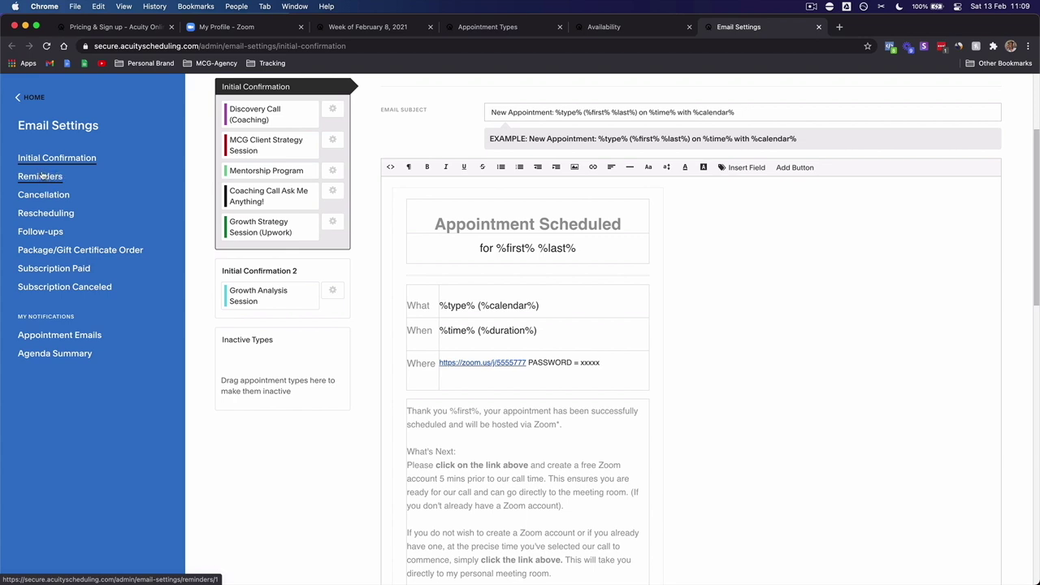
scroll(423, 226, "up", 3)
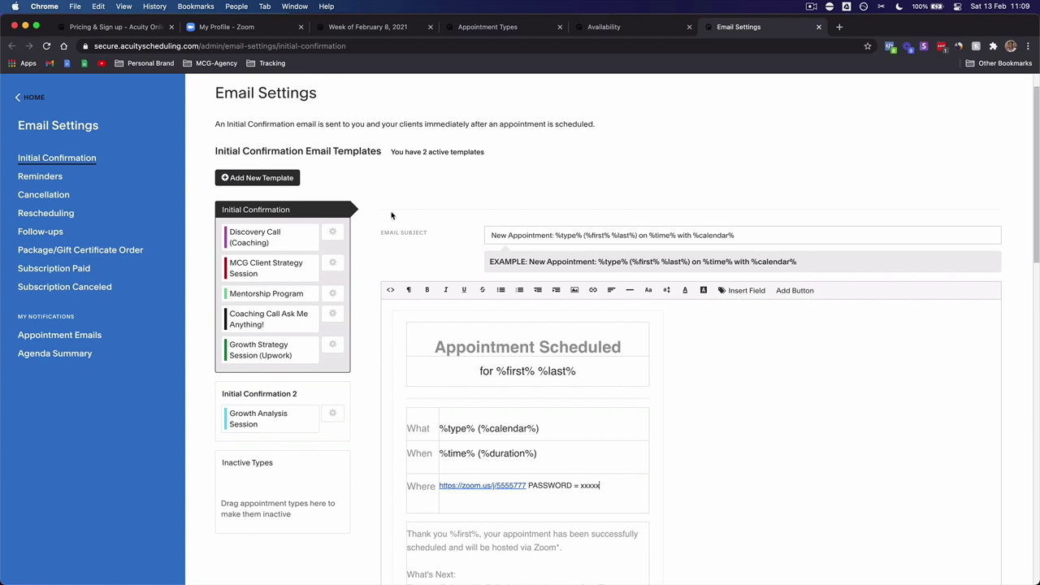
scroll(445, 284, "down", 1)
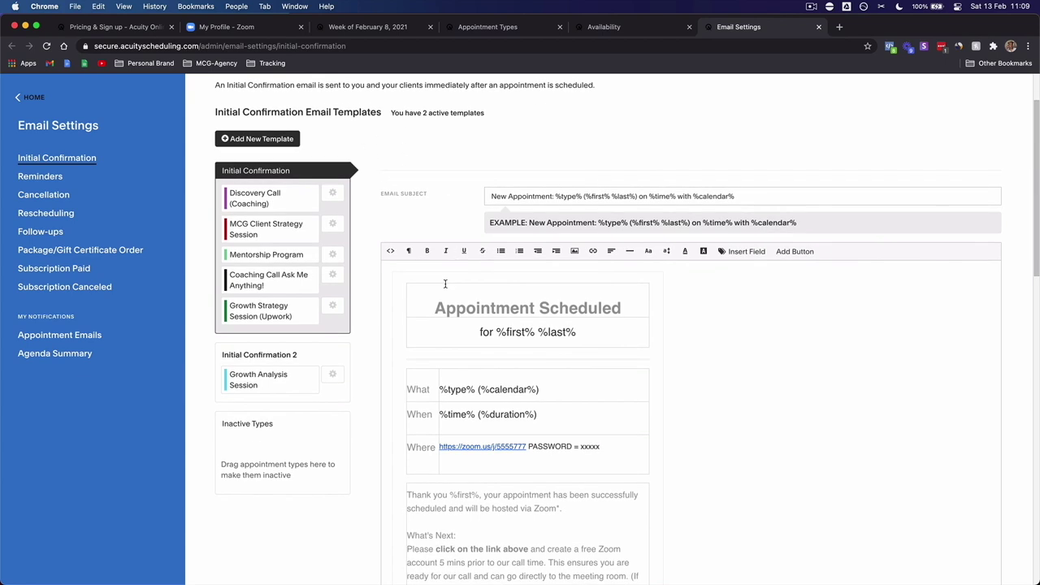
Review the initial confirmation template from its email subject down to the Zoom link and password in the Where row.
scroll(455, 291, "up", 1)
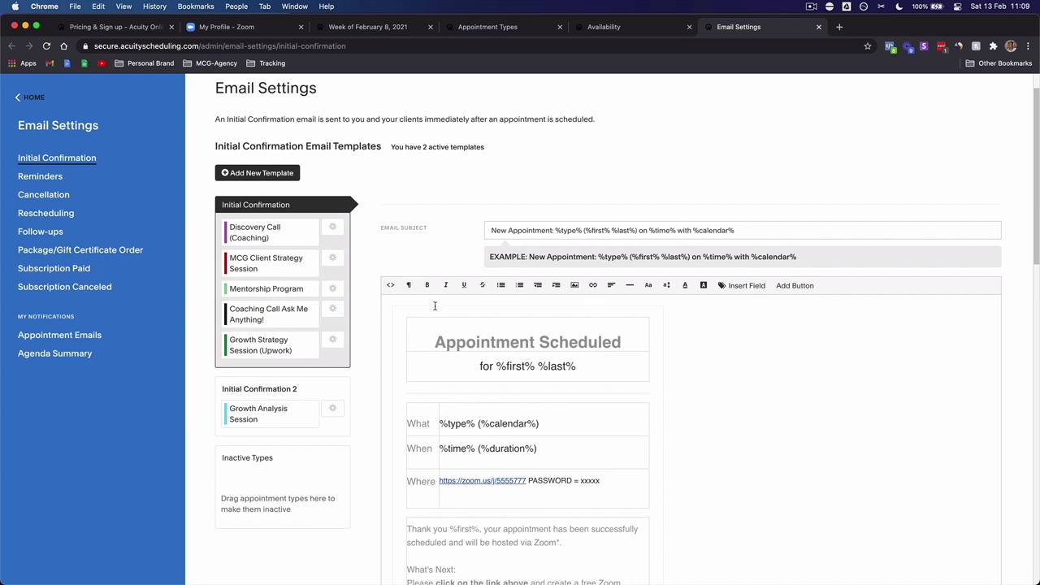
scroll(518, 337, "up", 1)
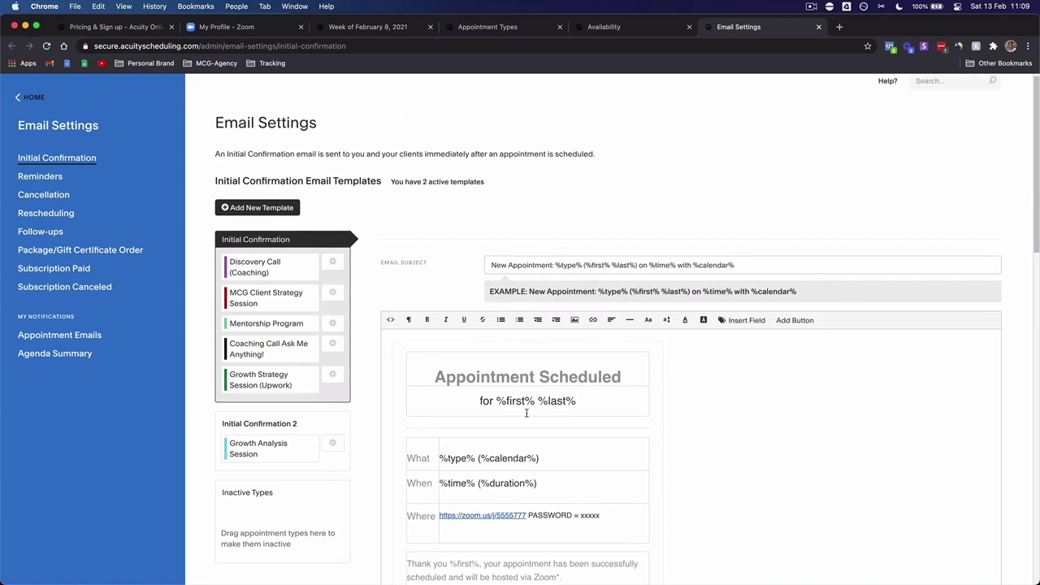
scroll(528, 409, "down", 1)
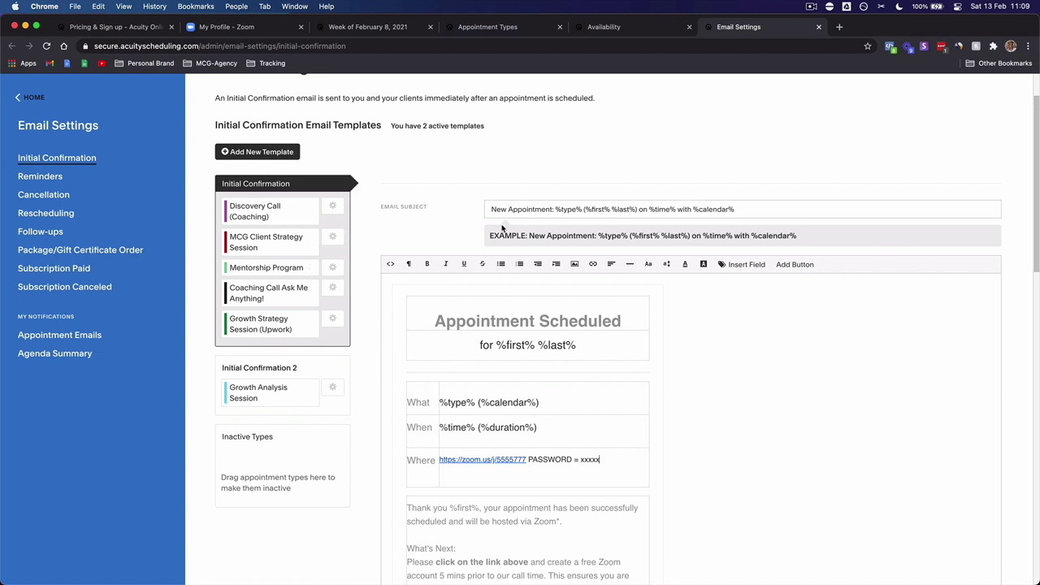
scroll(472, 307, "down", 2)
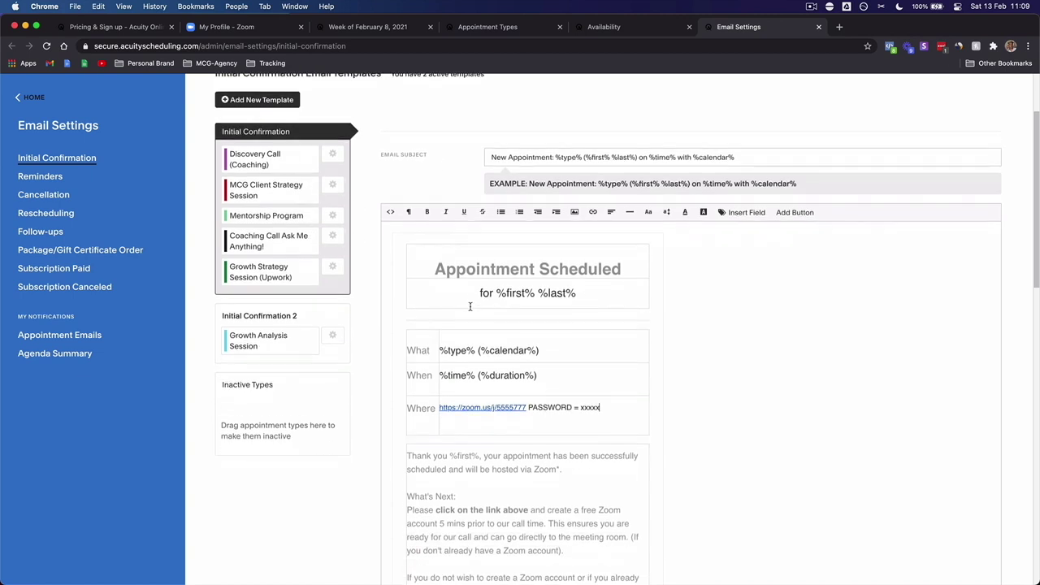
left_click_drag(601, 391, 437, 390)
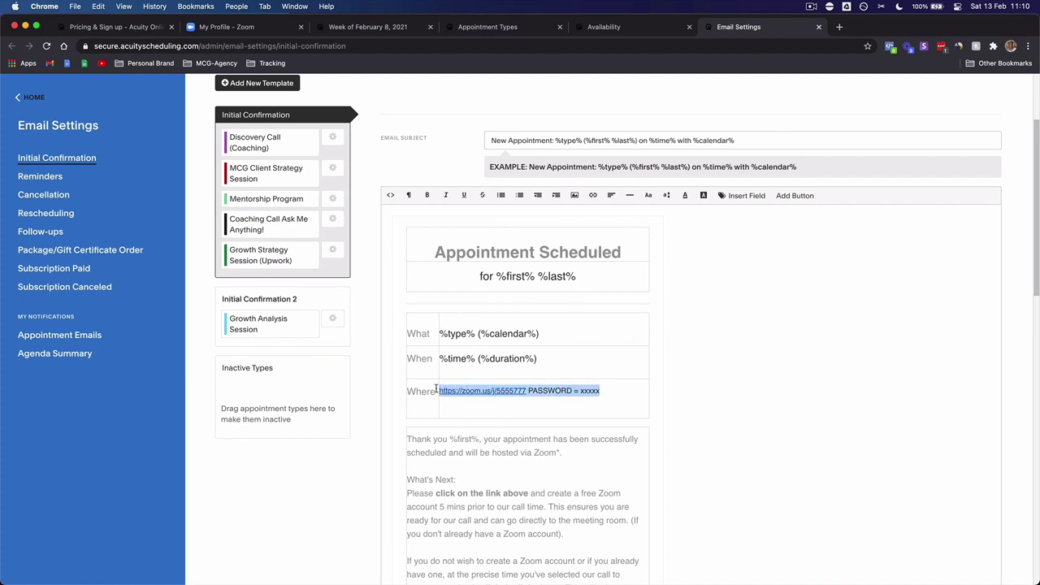
scroll(437, 387, "up", 1)
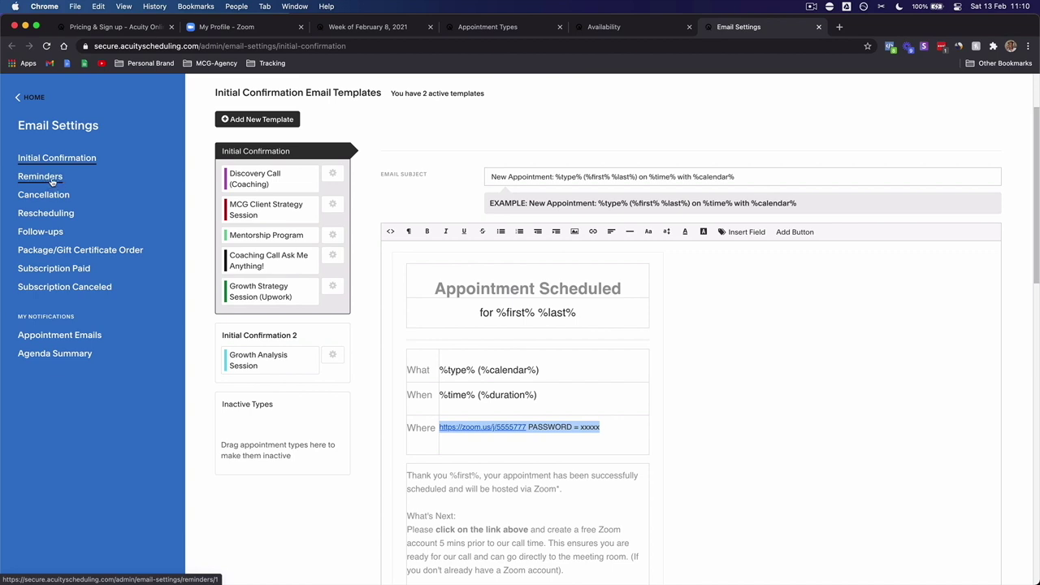
scroll(688, 317, "down", 2)
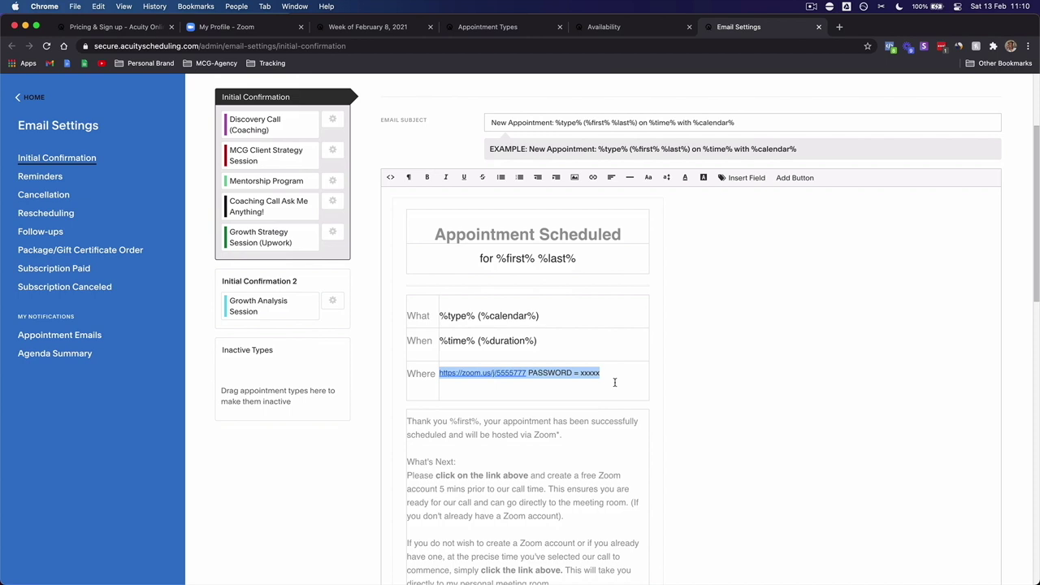
Examine the time placeholder in the When row, and the meeting link and password value in the Where row.
left_click_drag(624, 374, 441, 367)
left_click_drag(441, 340, 478, 351)
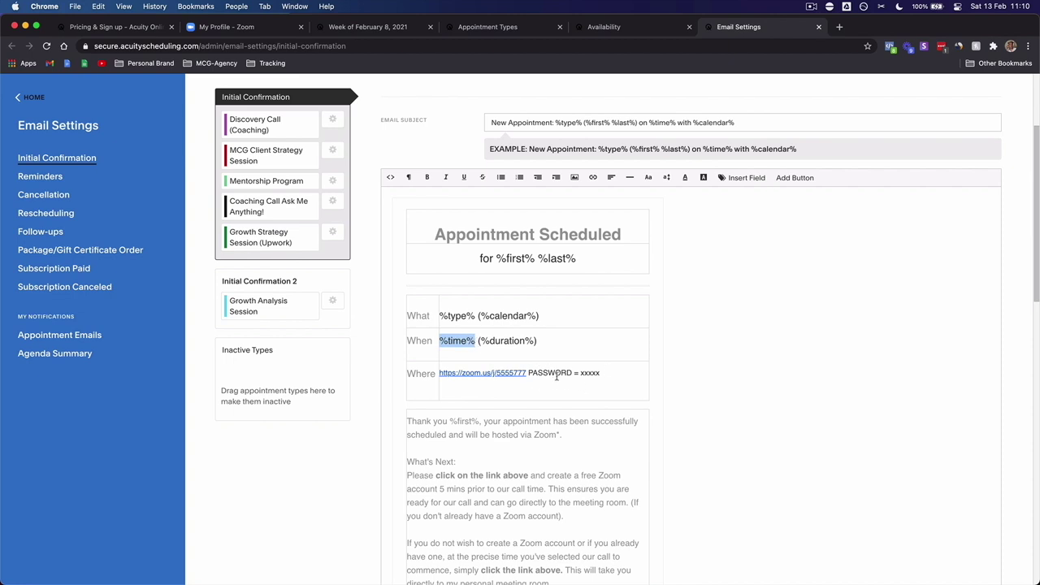
left_click_drag(616, 375, 455, 385)
left_click(462, 398)
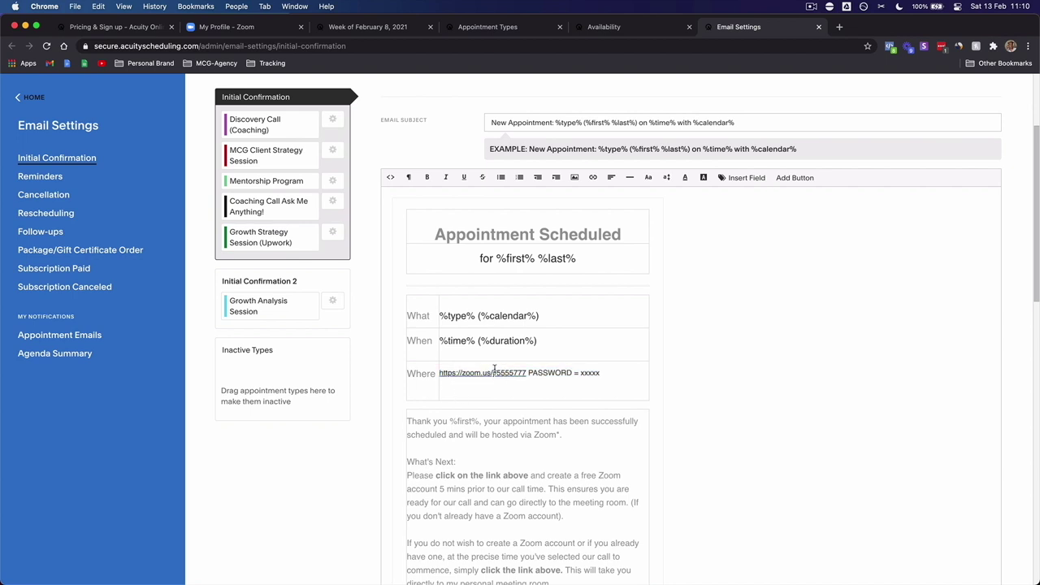
double_click(553, 375)
left_click(589, 373)
double_click(590, 373)
Switch to the Zoom profile page and examine the passcode line in the Personal Meeting ID section.
left_click(217, 27)
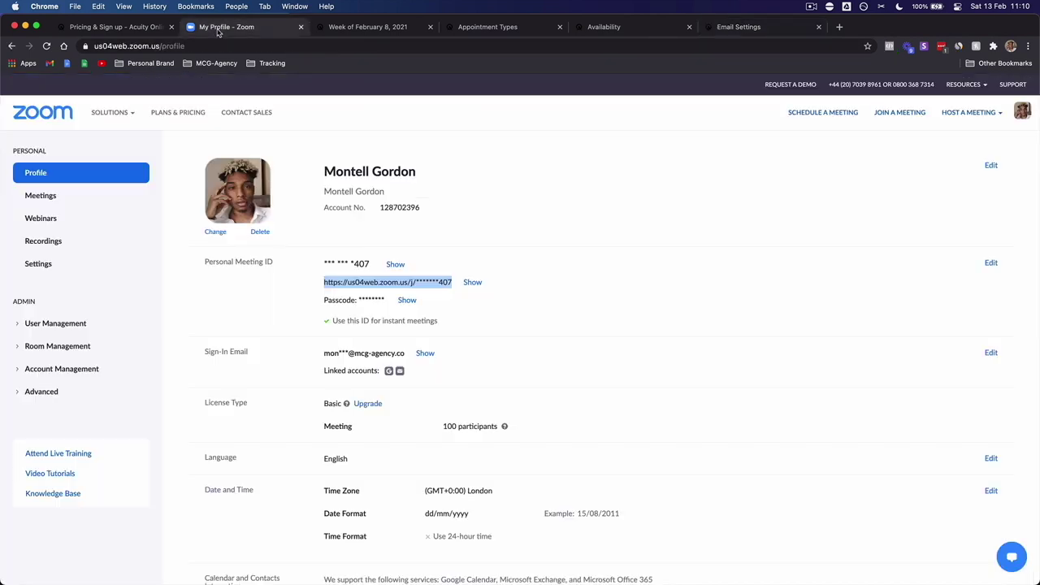
double_click(338, 300)
left_click(363, 300)
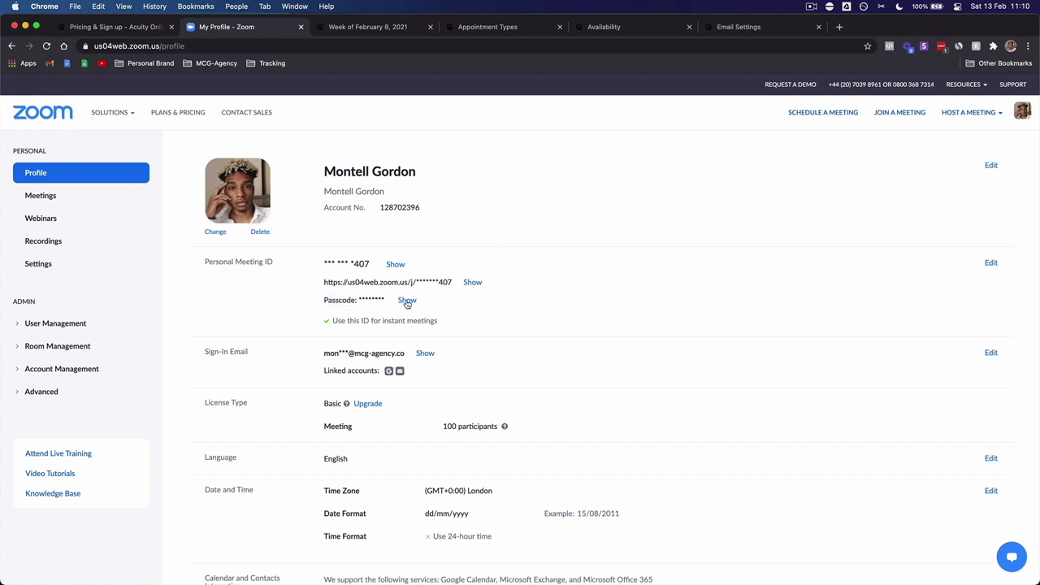
left_click_drag(359, 299, 385, 299)
left_click_drag(273, 262, 203, 262)
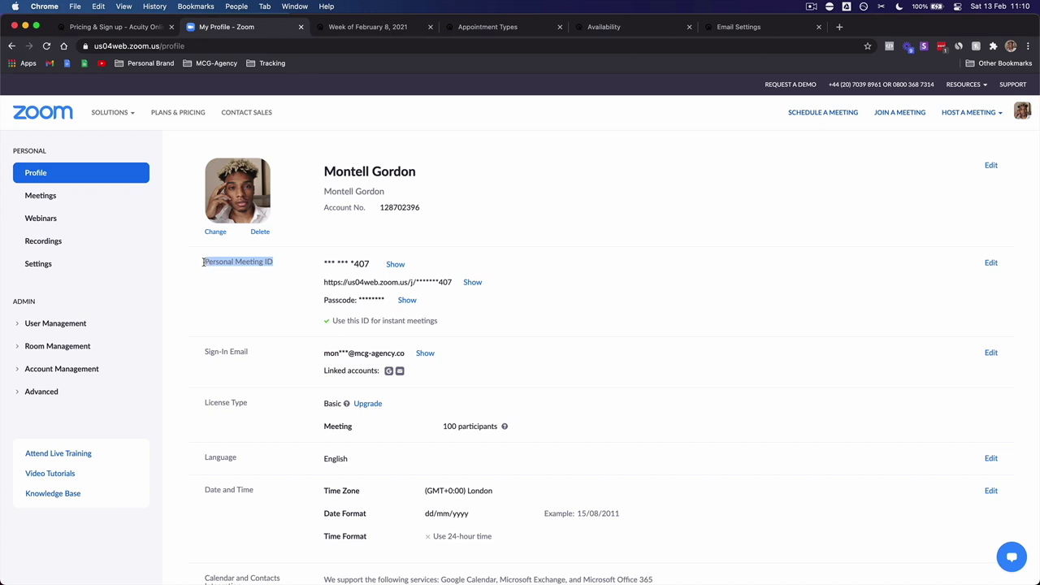
left_click(378, 300)
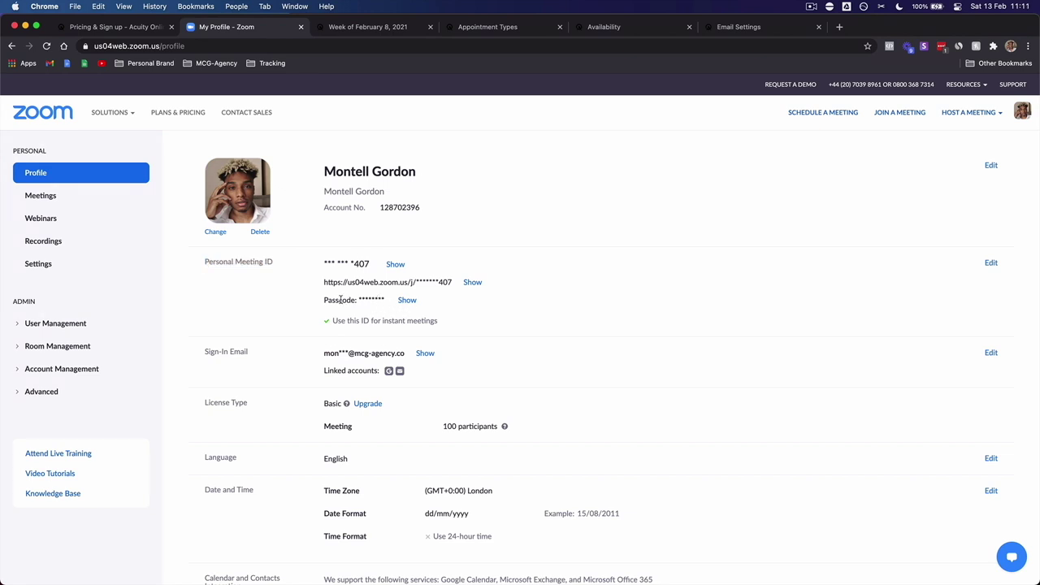
Return to the Acuity email settings and select the password placeholder after the Zoom link in the Where row.
left_click(738, 27)
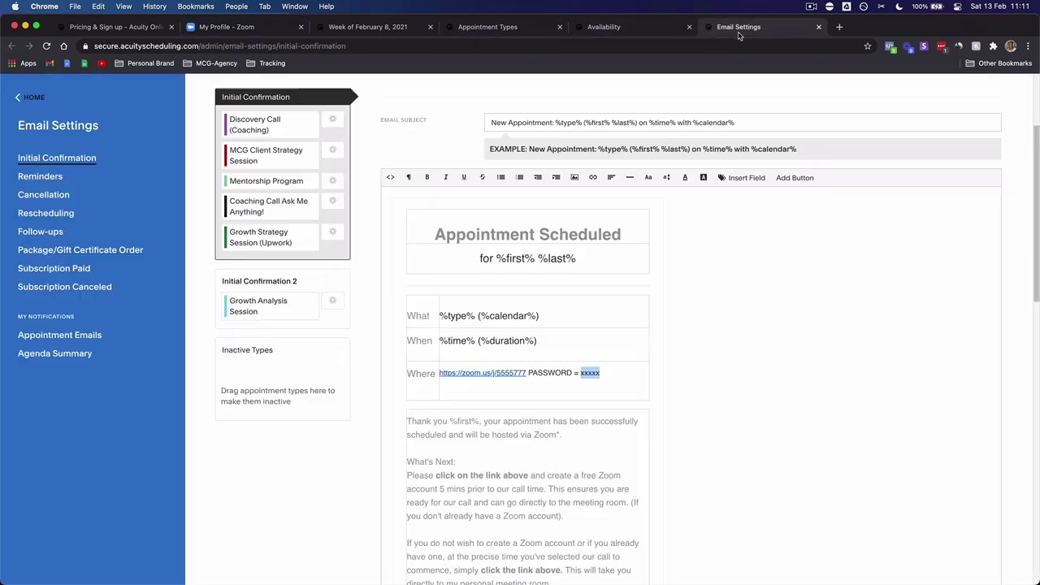
double_click(586, 373)
left_click_drag(602, 372, 583, 374)
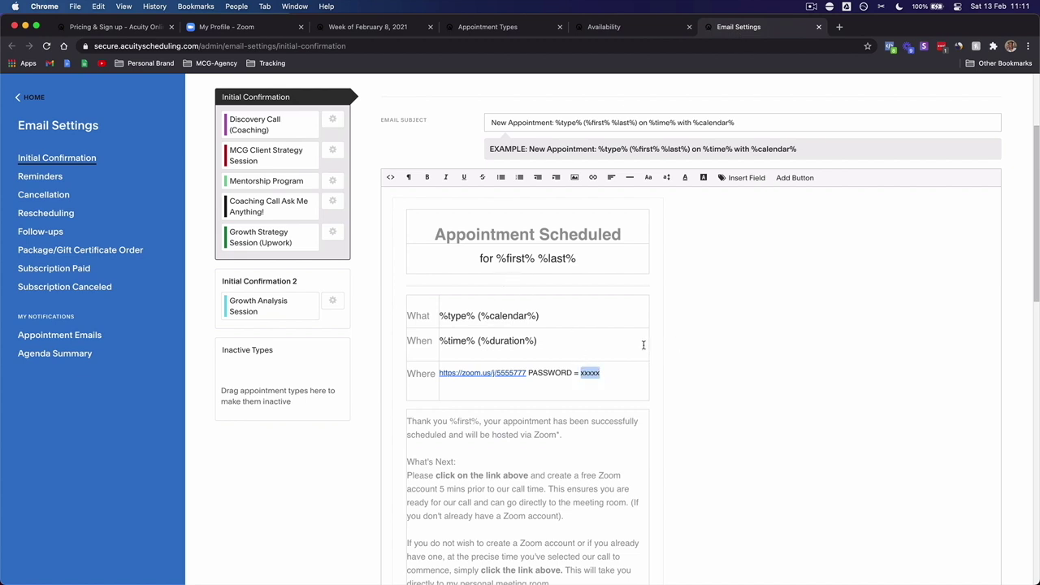